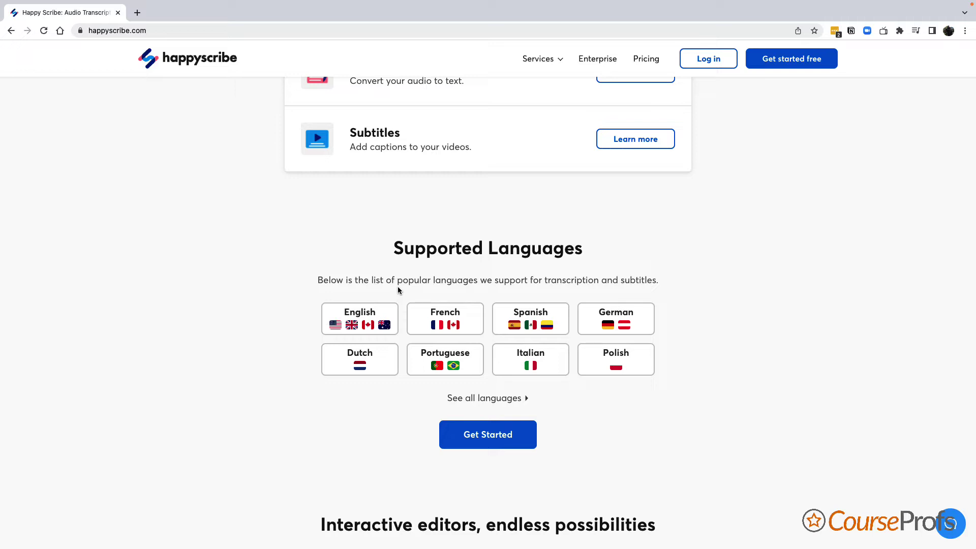
scroll(399, 288, "down", 3)
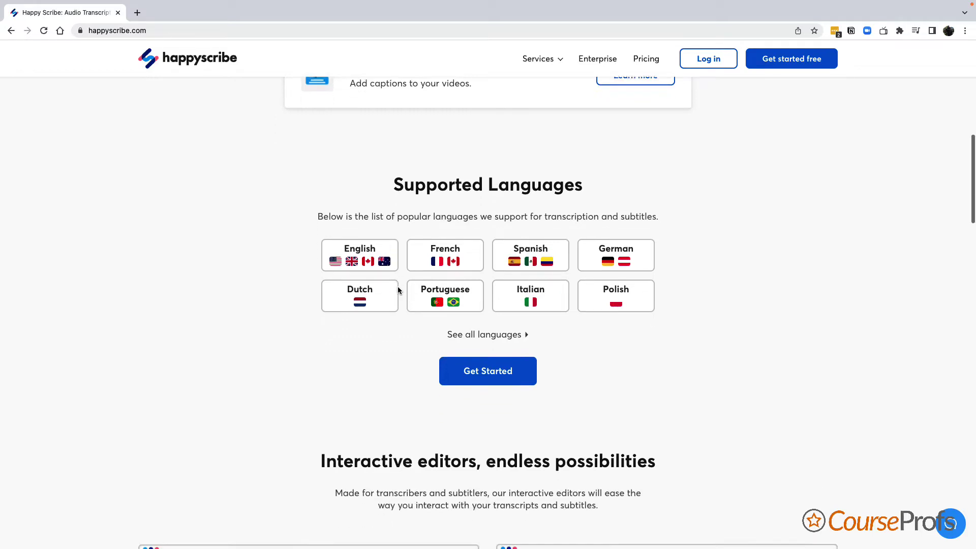
scroll(398, 290, "down", 5)
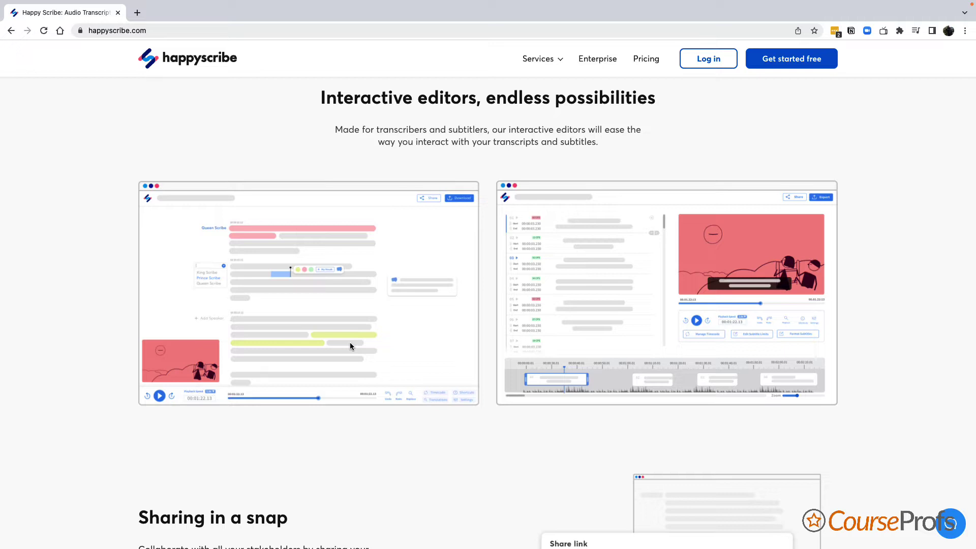
scroll(350, 346, "down", 7)
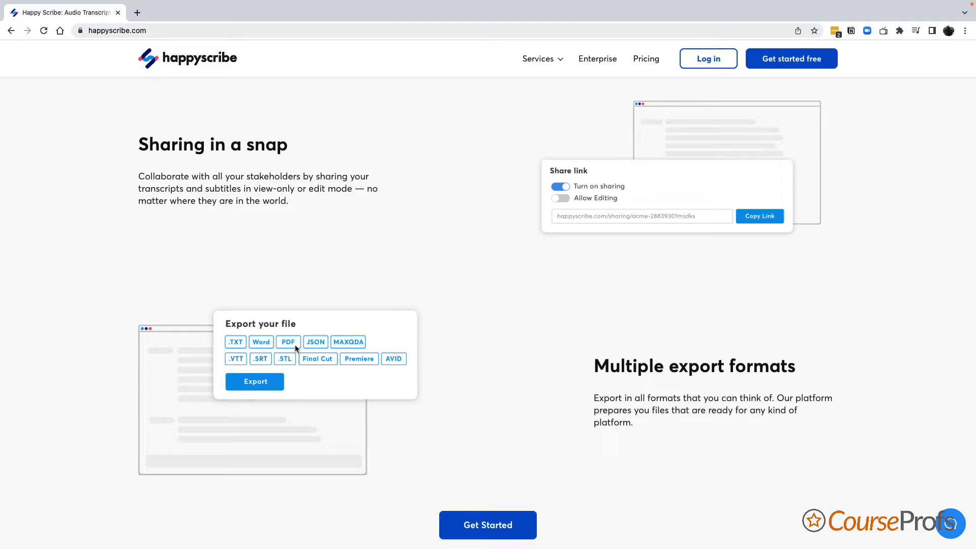
scroll(295, 345, "down", 6)
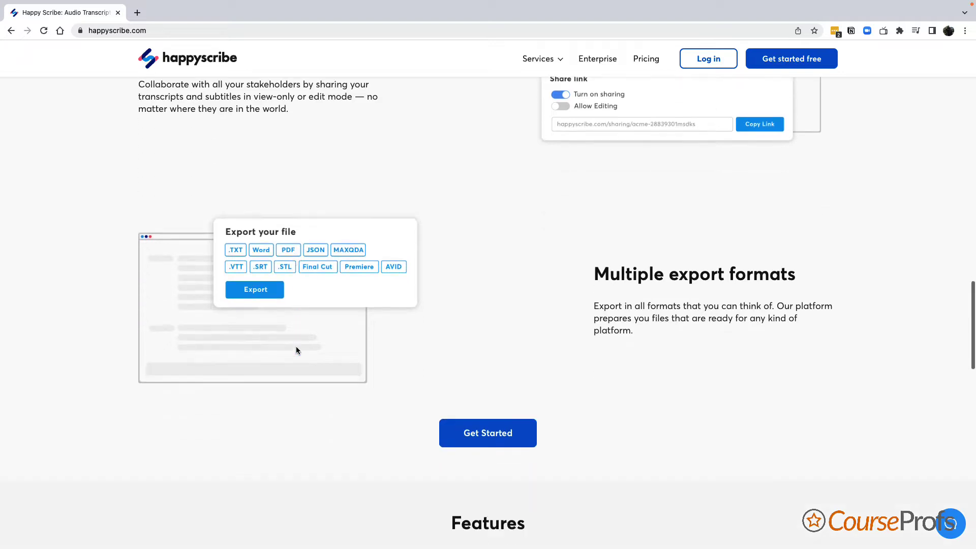
scroll(298, 350, "down", 1)
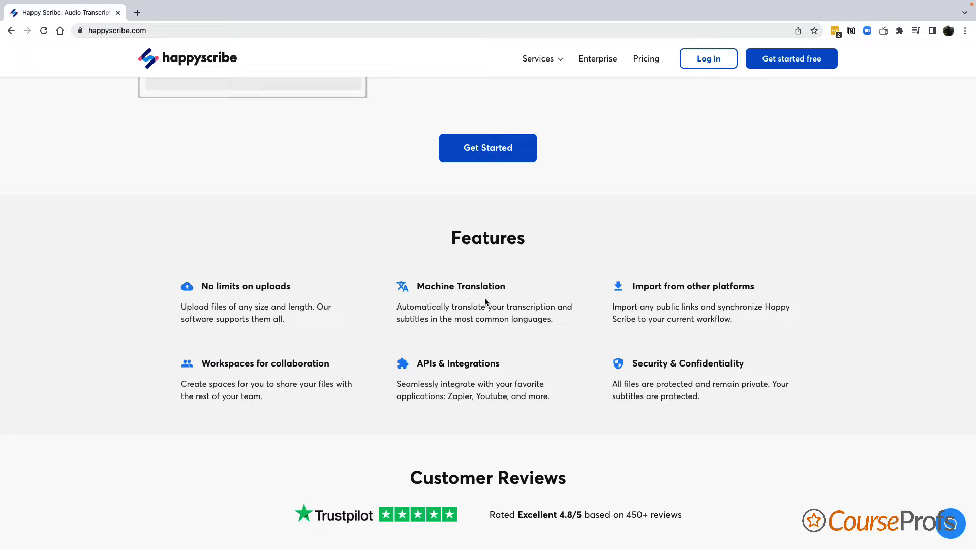
scroll(484, 302, "up", 20)
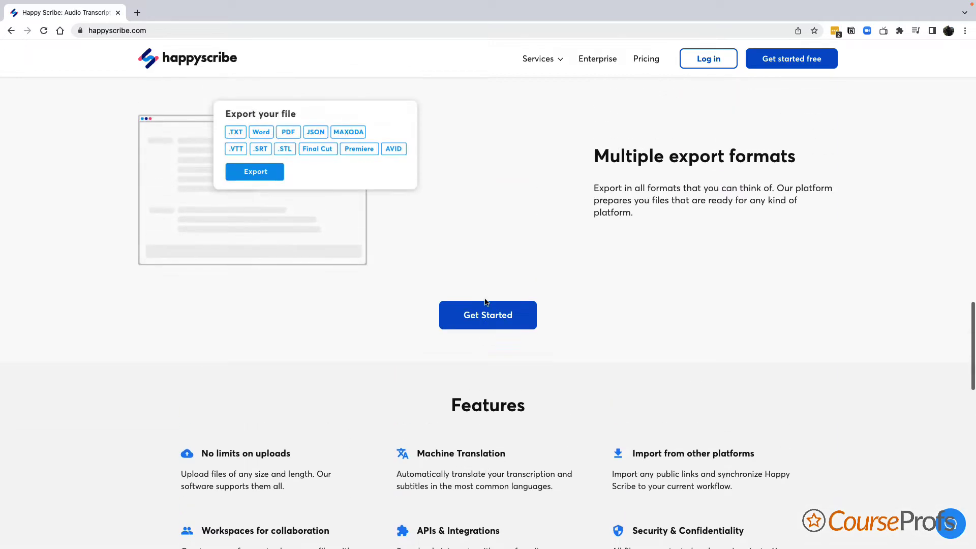
scroll(485, 302, "up", 3)
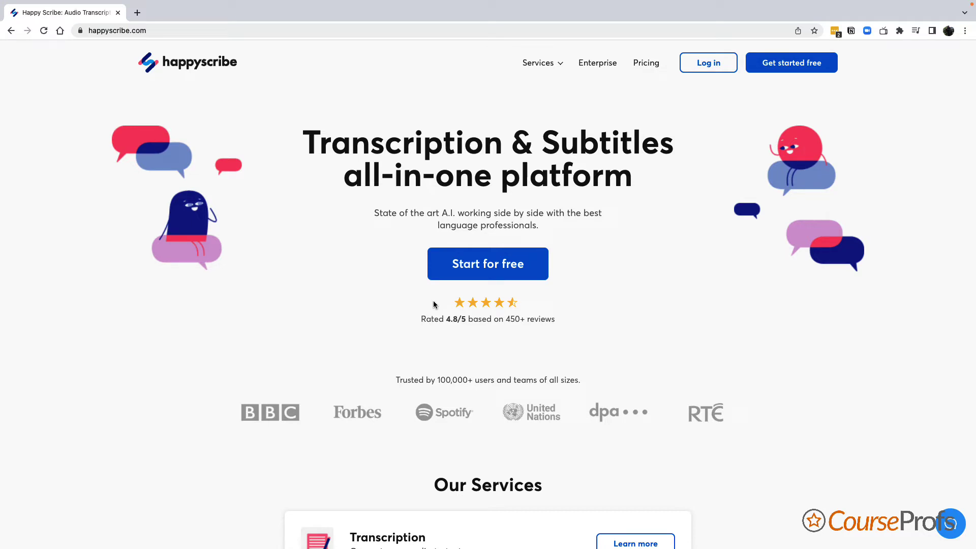
- Open the Pricing page listing automatic £0.20, human-made £2.00 and translation £18.47 per minute
left_click(650, 67)
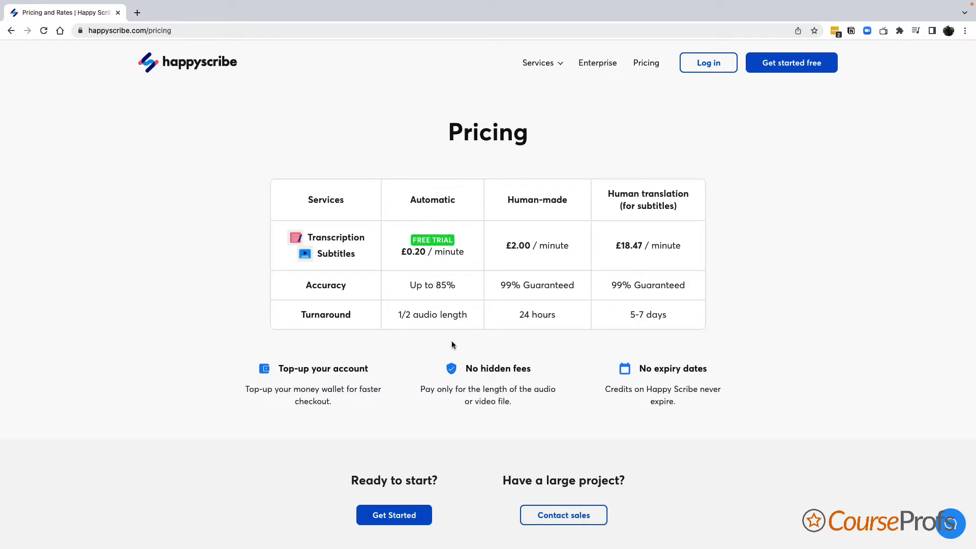
- Log in with the saved credentials, dismiss the upload dialog, and open the Done folder
left_click(708, 65)
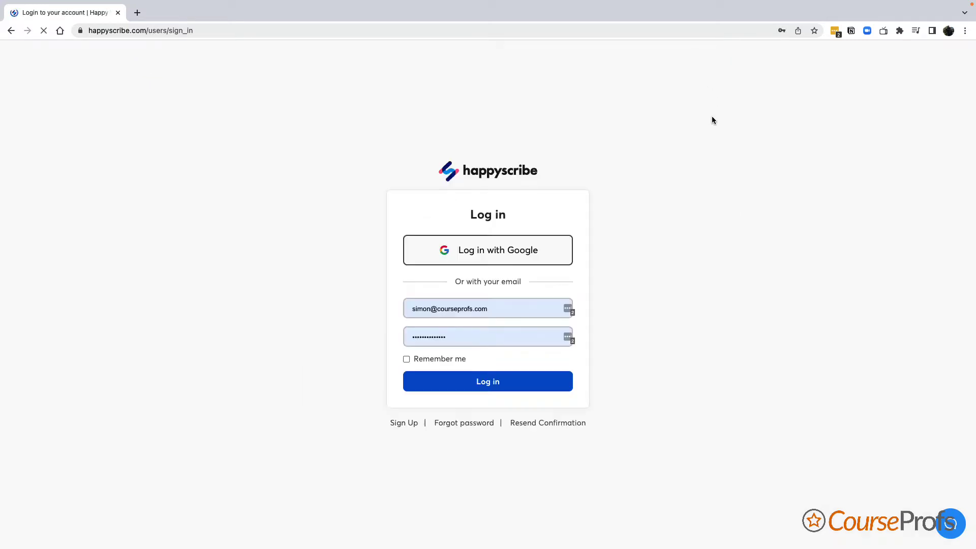
left_click(527, 382)
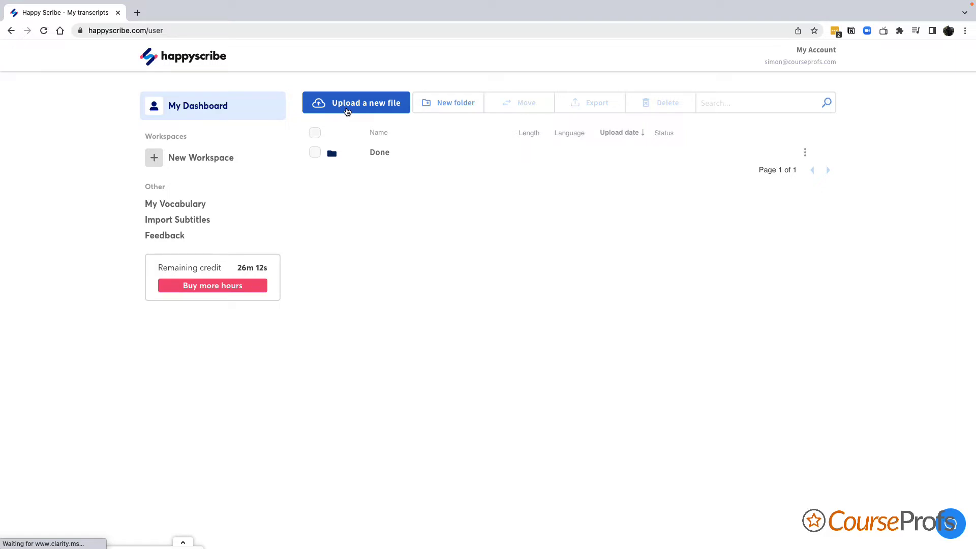
left_click(347, 111)
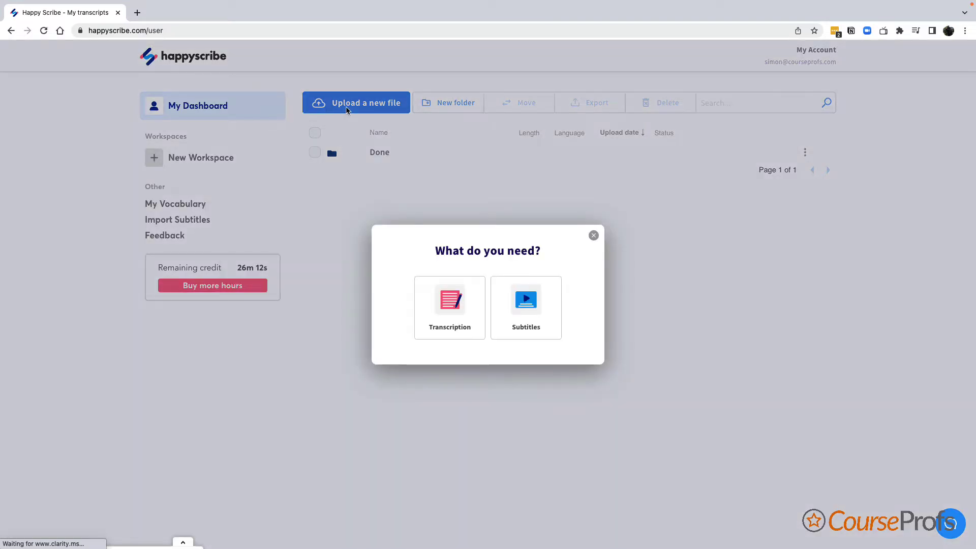
left_click(594, 236)
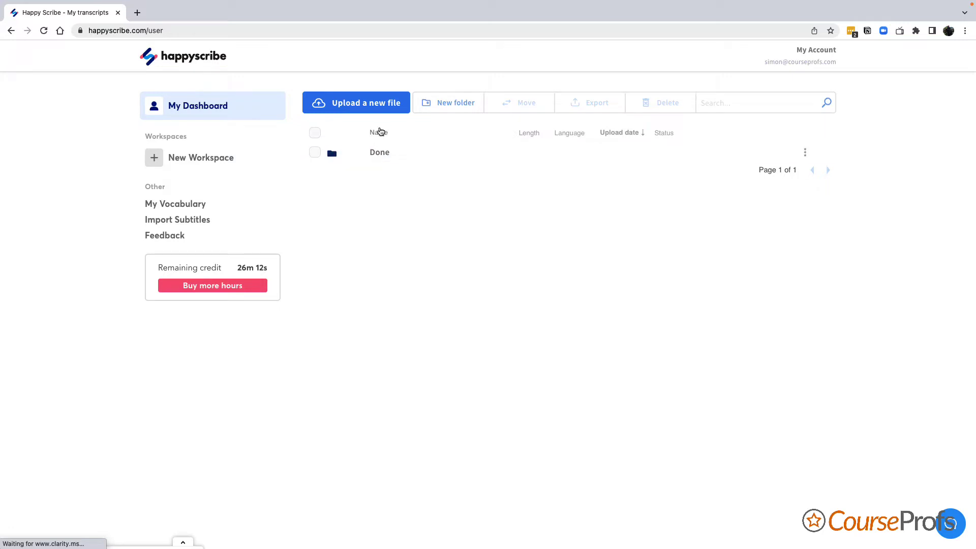
left_click(380, 154)
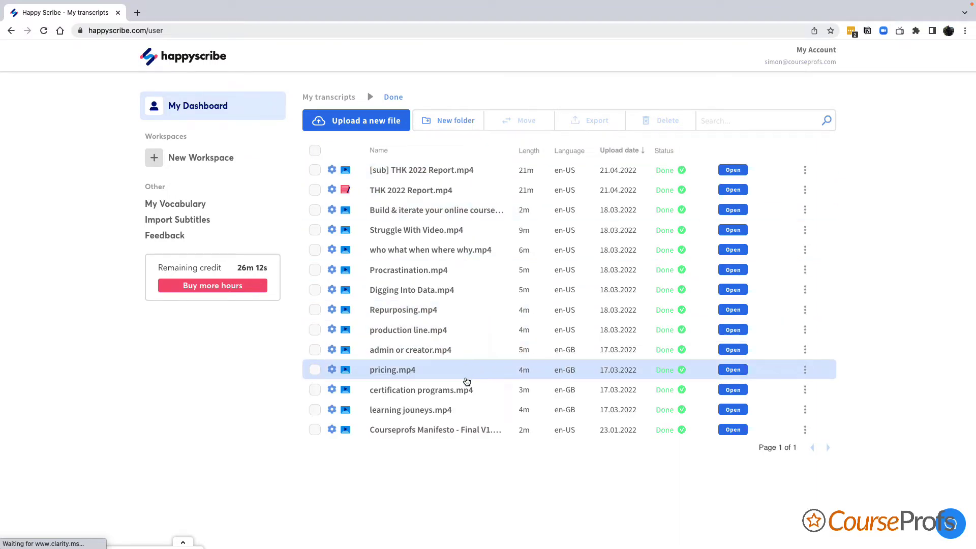
- Preview THK 2022 Report.mp4 and its [sub] subtitle version, then return to My transcripts
scroll(496, 213, "down", 1)
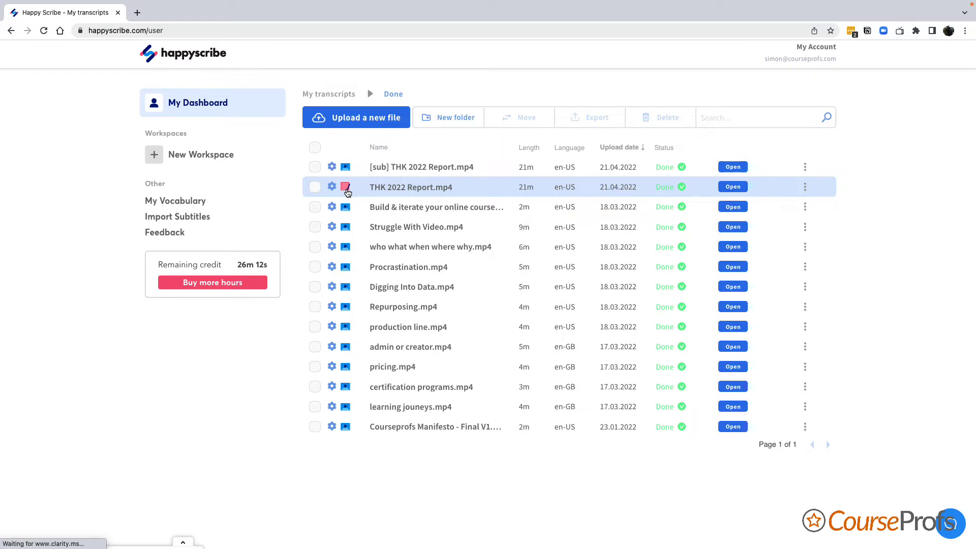
left_click(346, 188)
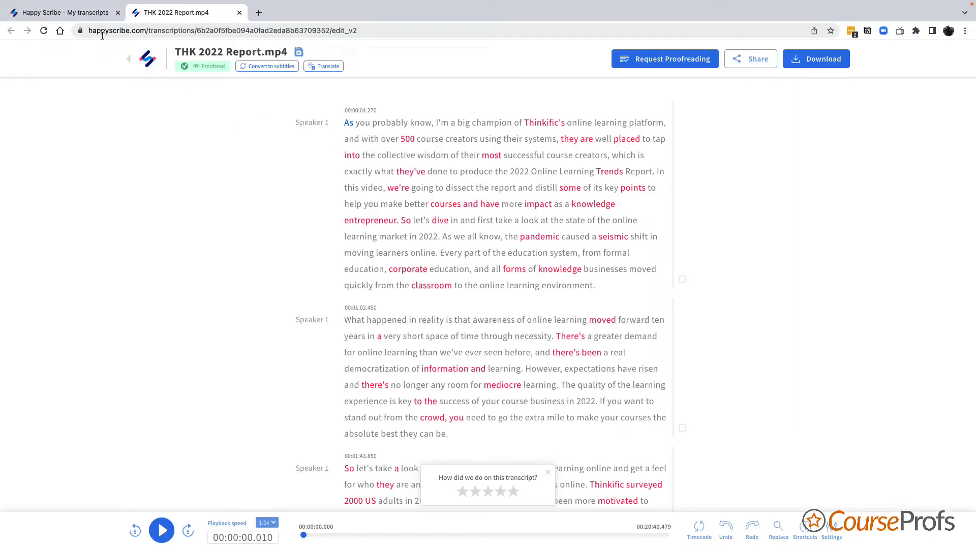
left_click(239, 12)
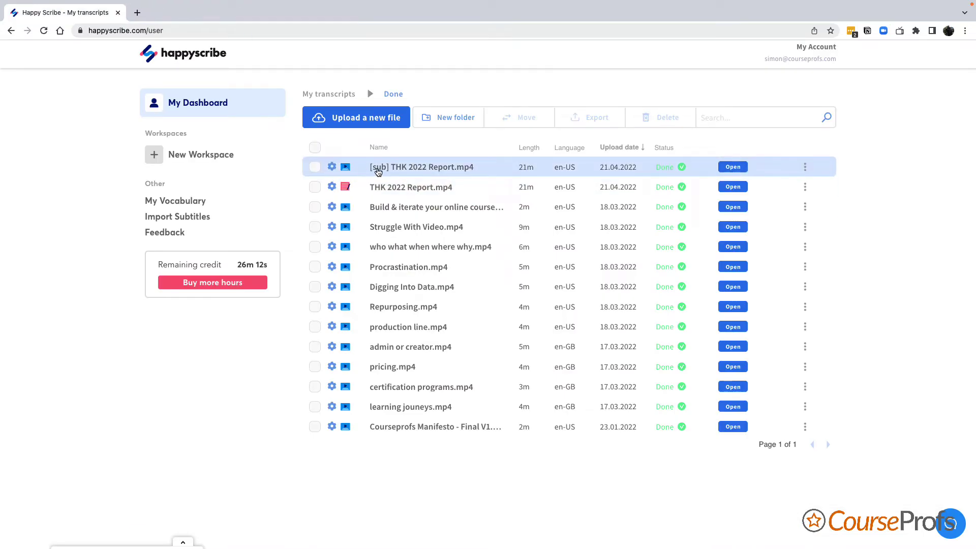
left_click(378, 169)
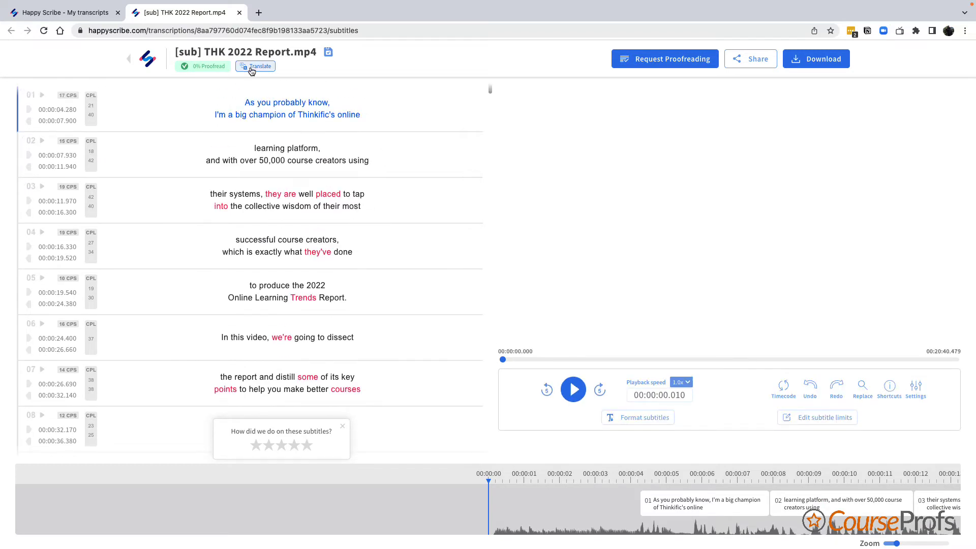
left_click(238, 12)
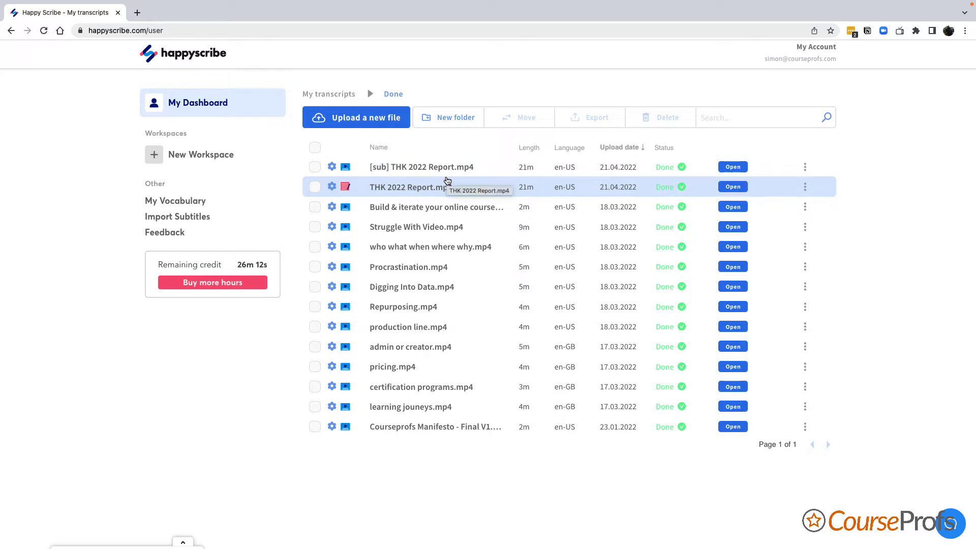
left_click(329, 94)
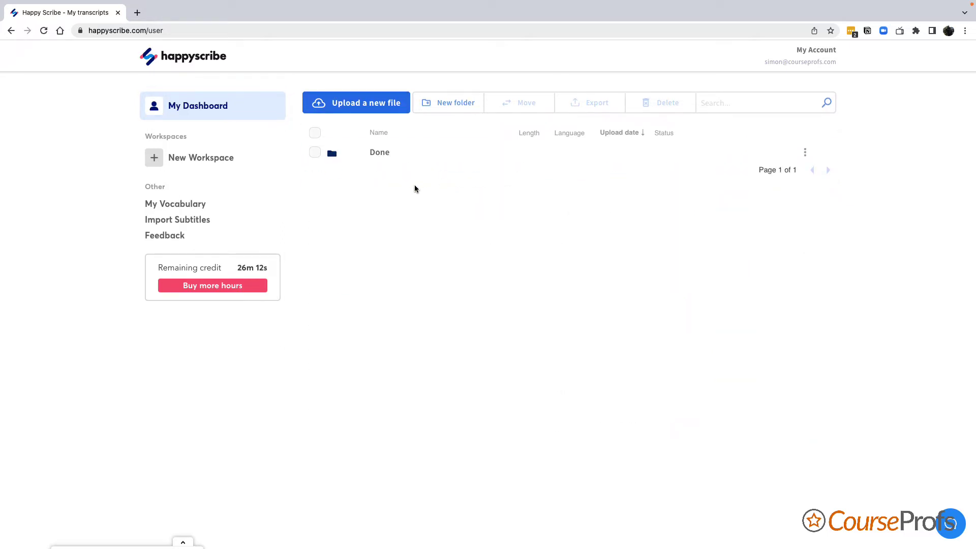
- Create a new folder named 'Test'
left_click(453, 104)
left_click(500, 291)
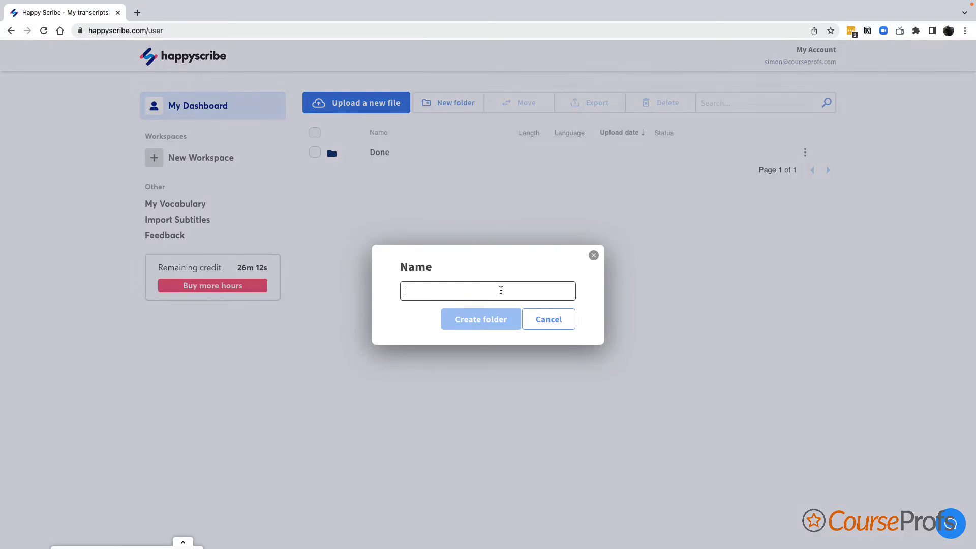
type("Test")
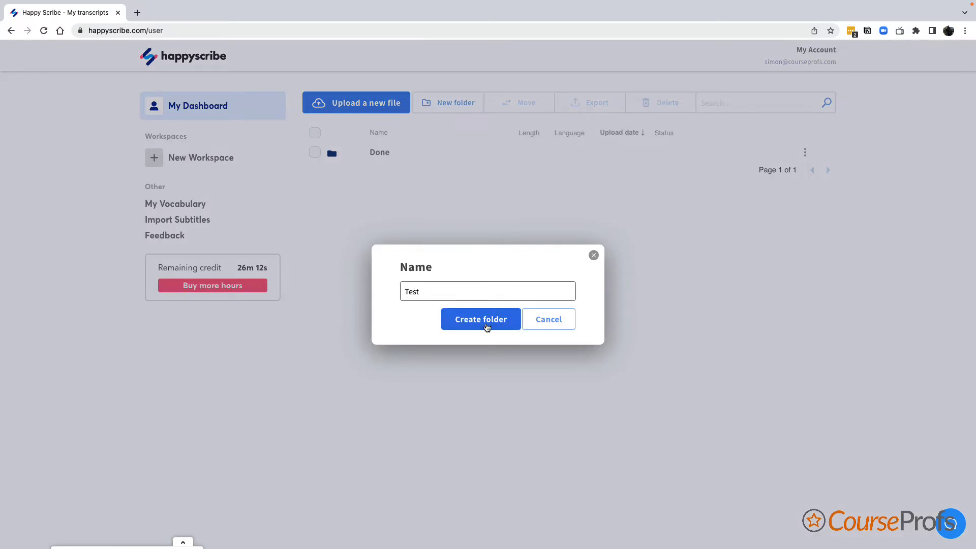
left_click(483, 320)
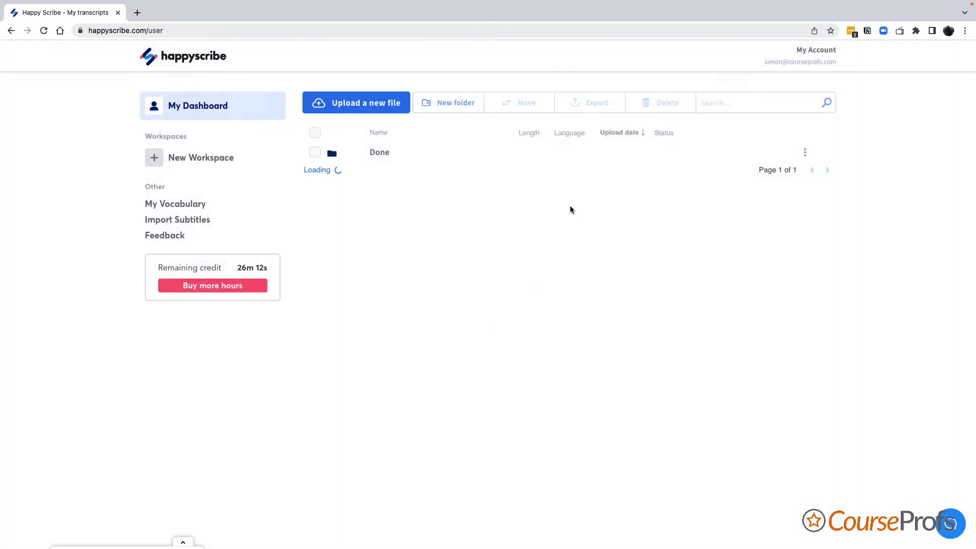
- In the Done folder, sort files by Name and tick admin or creator.mp4
left_click(376, 152)
left_click(376, 151)
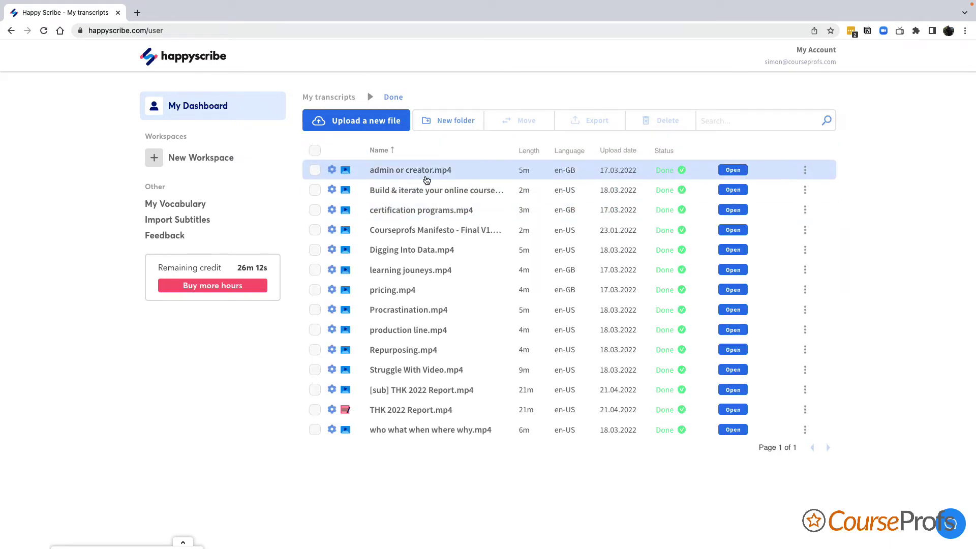
left_click(314, 172)
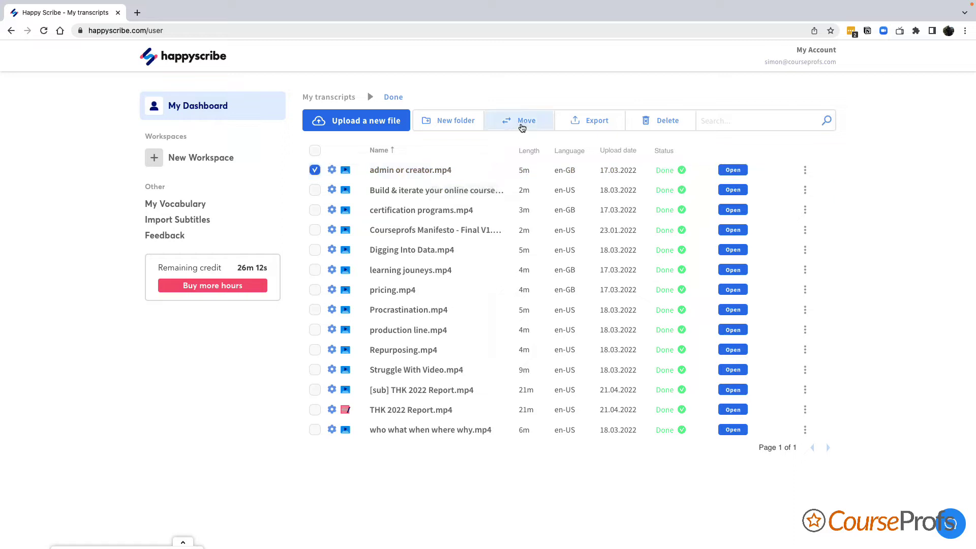
- Browse the My transcripts destination folders for the ticked file, then cancel the move
left_click(522, 127)
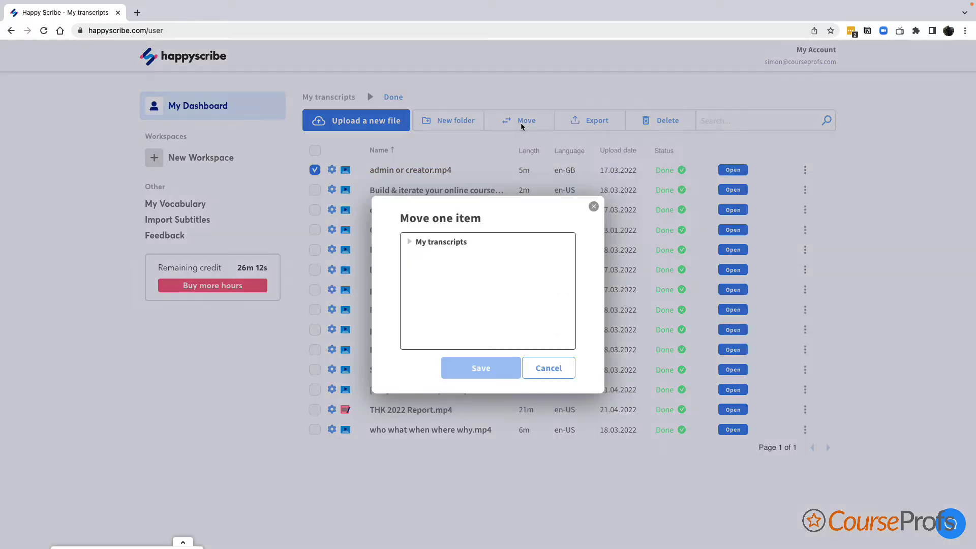
left_click(409, 244)
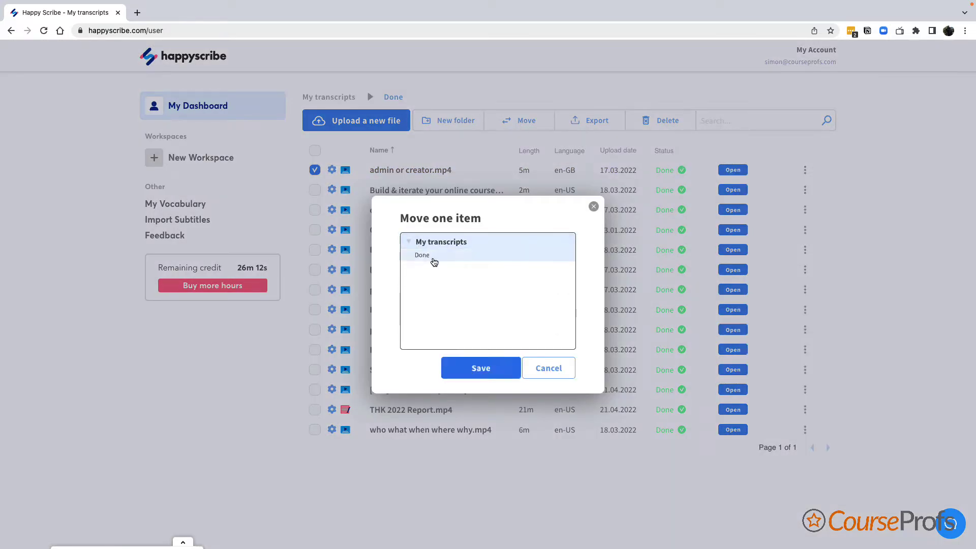
left_click(444, 243)
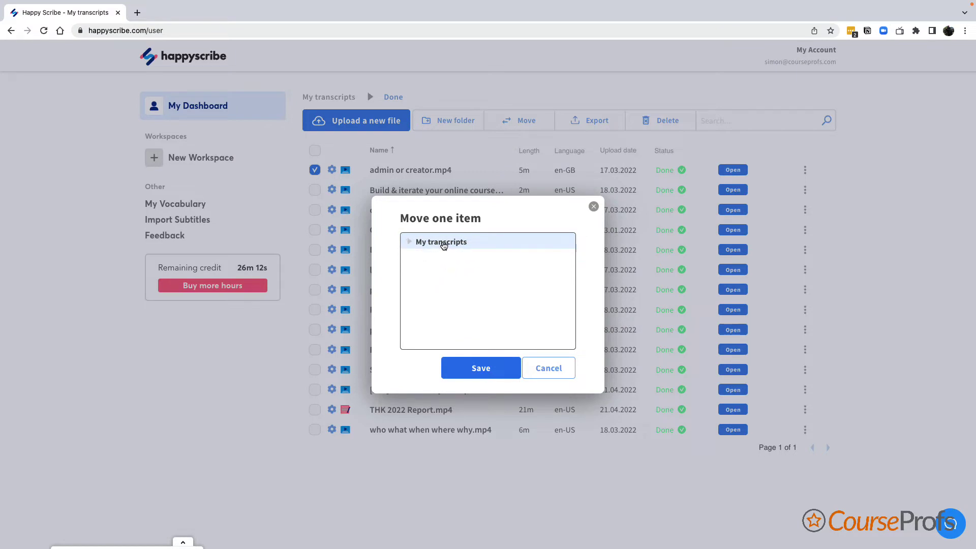
left_click(410, 243)
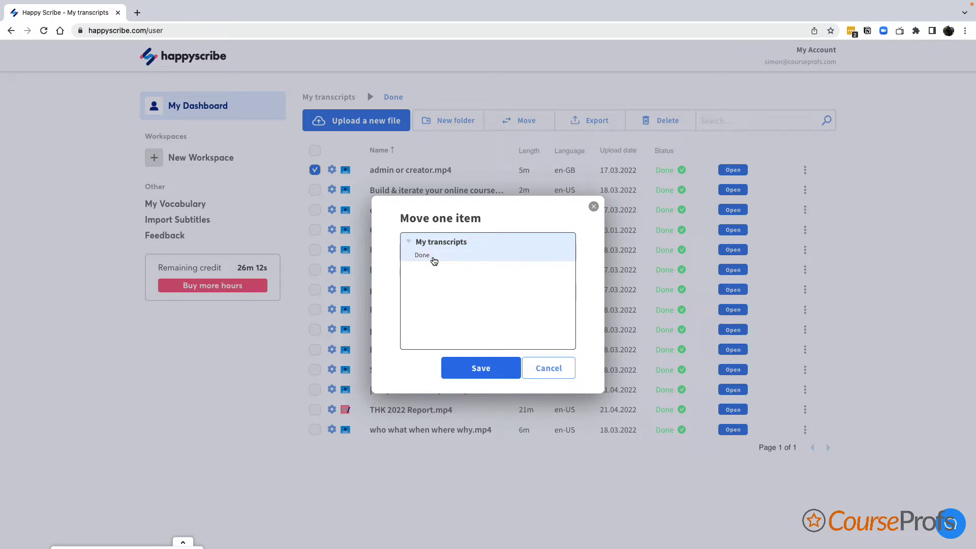
left_click(438, 244)
left_click(558, 372)
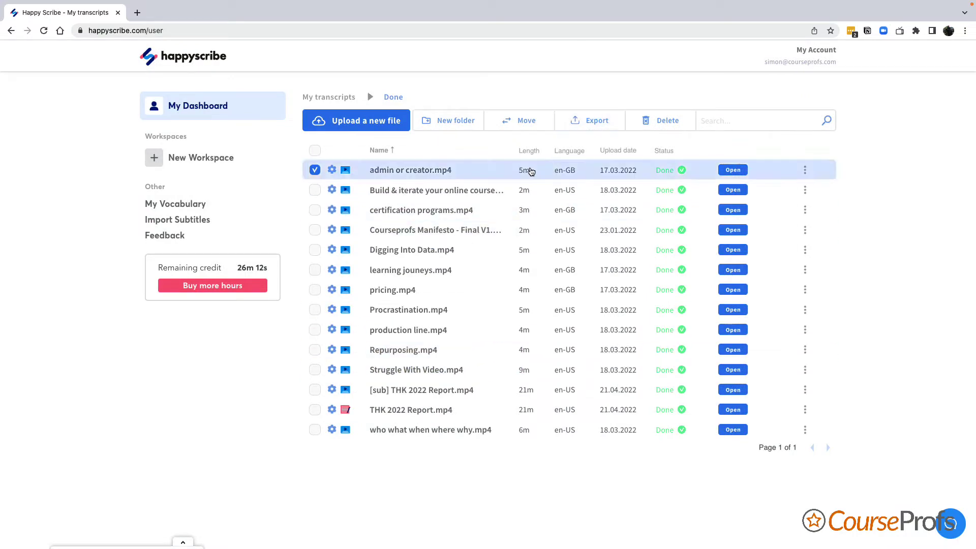
- Check the export formats, leaving Word (.docx), and close the Download dialog without exporting
left_click(602, 123)
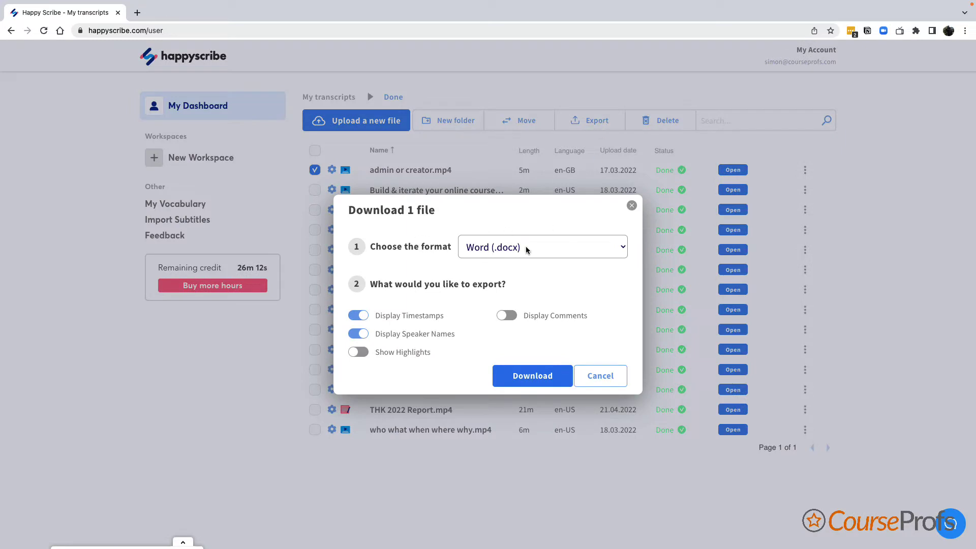
left_click(528, 249)
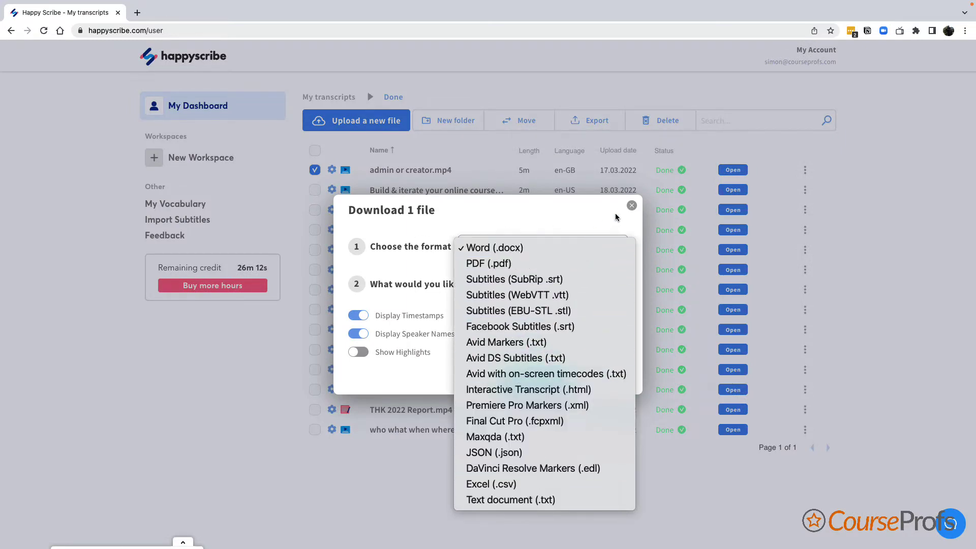
left_click(630, 209)
left_click(632, 206)
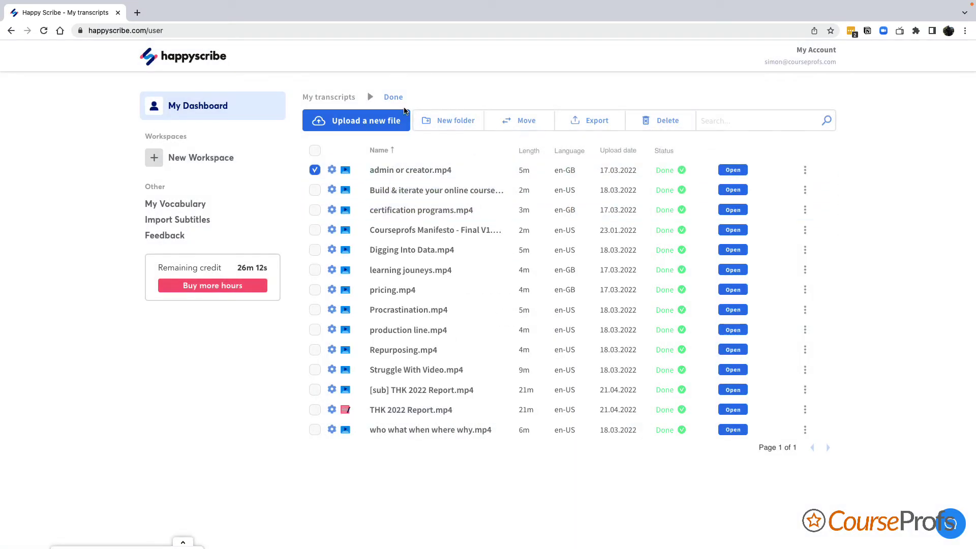
- Go to My transcripts, then open My Vocabulary with terms like Thinkific and Learndash
left_click(330, 97)
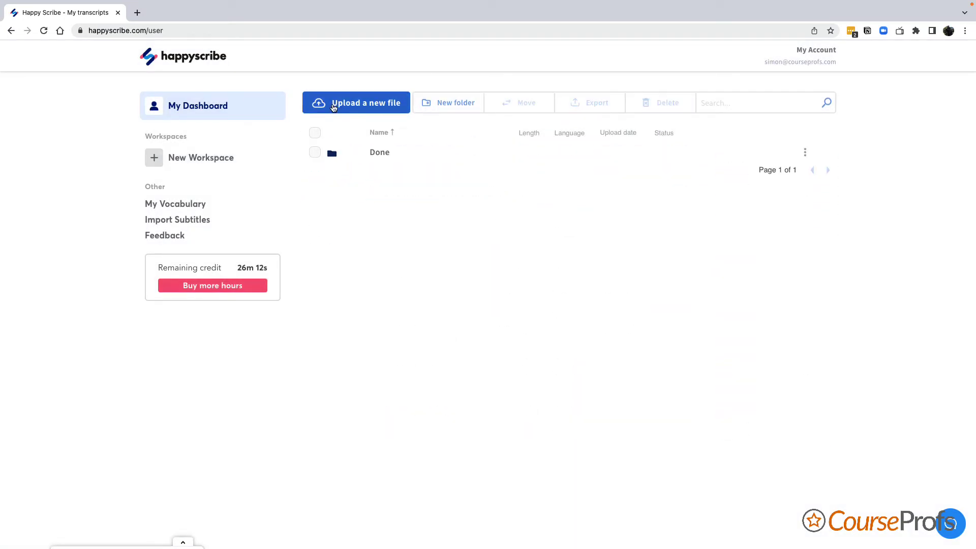
left_click(187, 205)
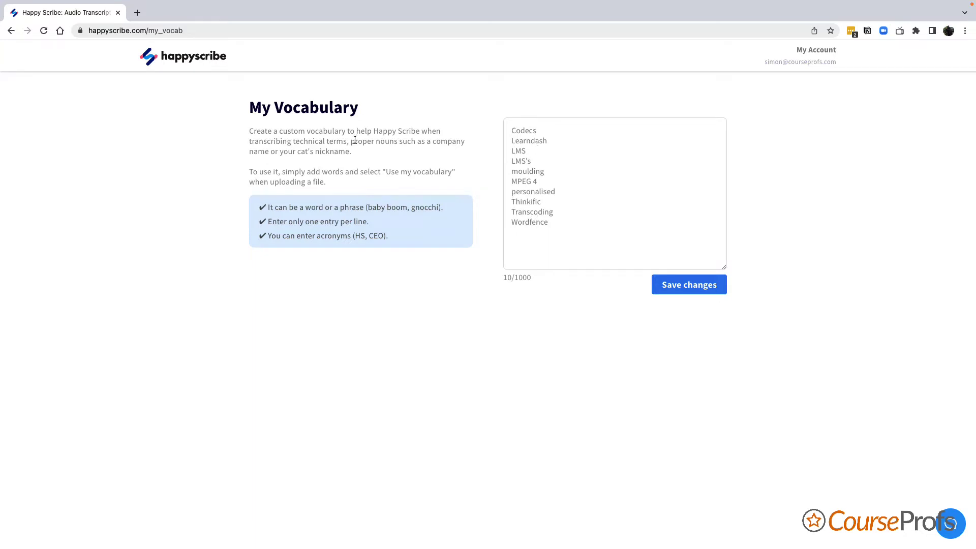
- Go back to the My transcripts dashboard showing the Done folder and 26m 12s credit
left_click(11, 31)
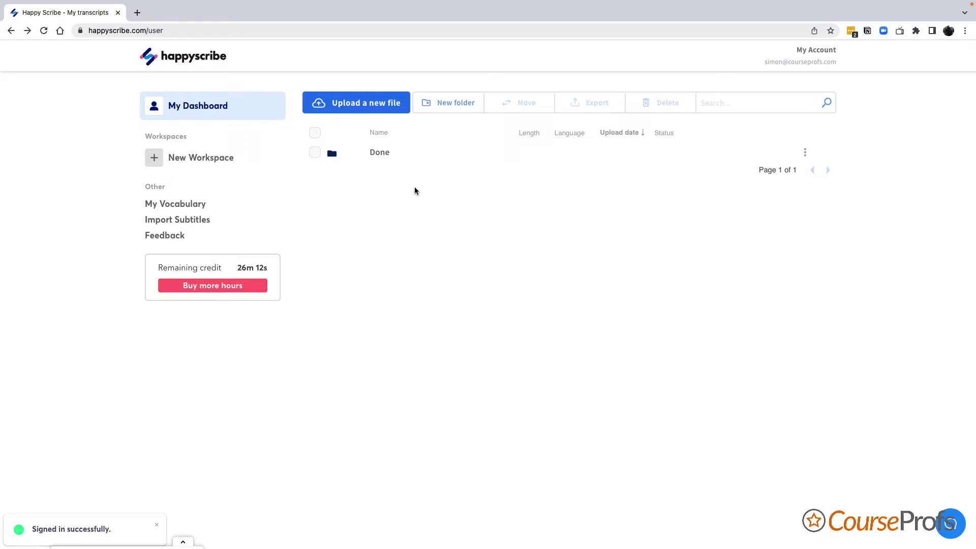
left_click(196, 221)
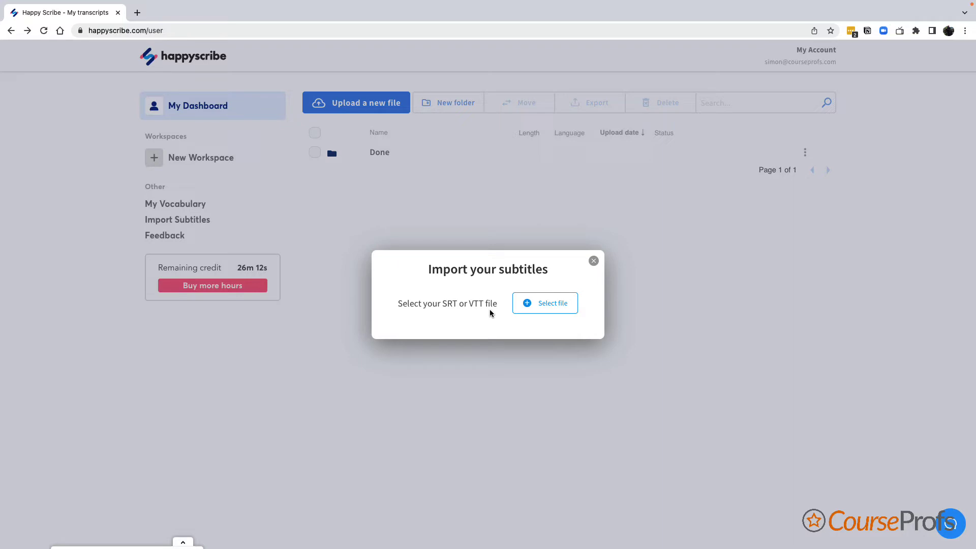
left_click(594, 261)
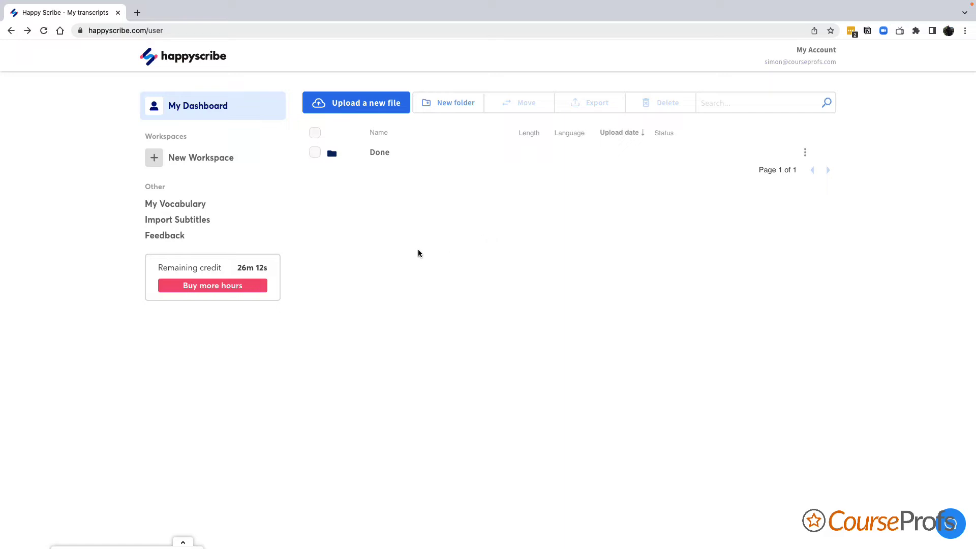
left_click(163, 237)
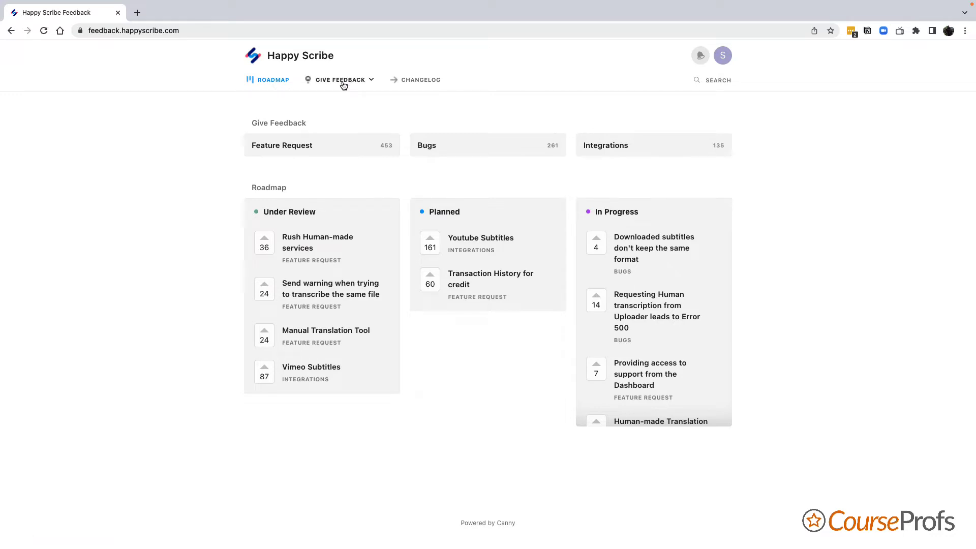
left_click(8, 32)
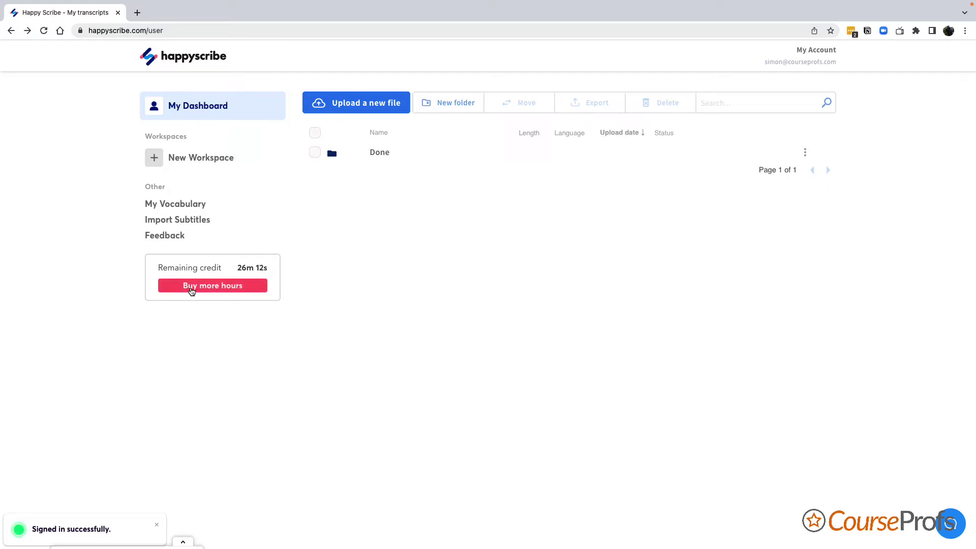
left_click(190, 285)
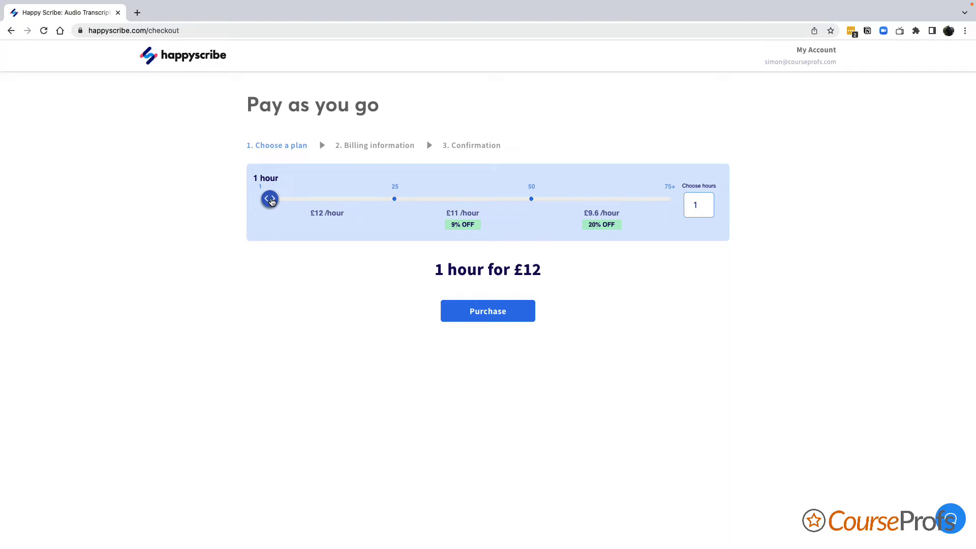
left_click_drag(272, 201, 310, 202)
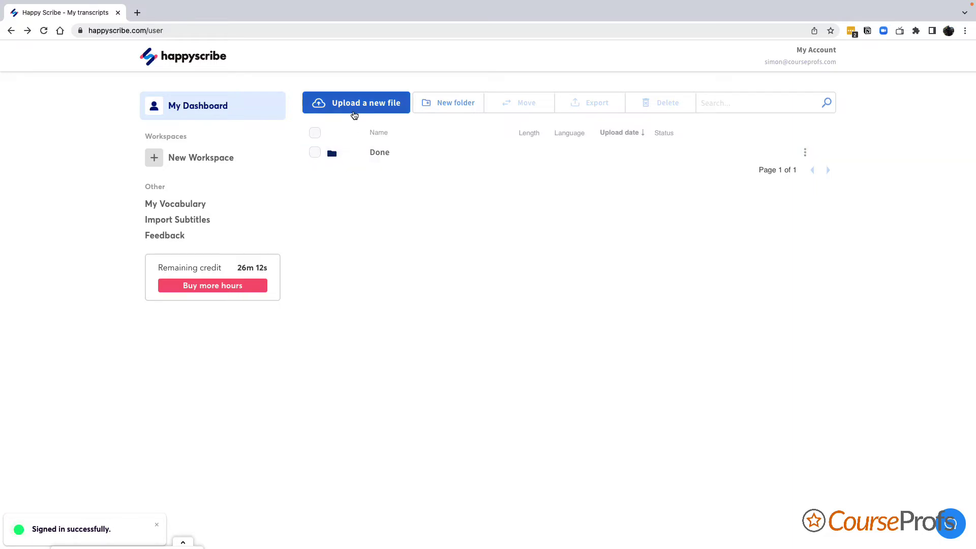
- Start a new upload and choose Transcription, defaulting to English (United States), machine-generated
left_click(355, 112)
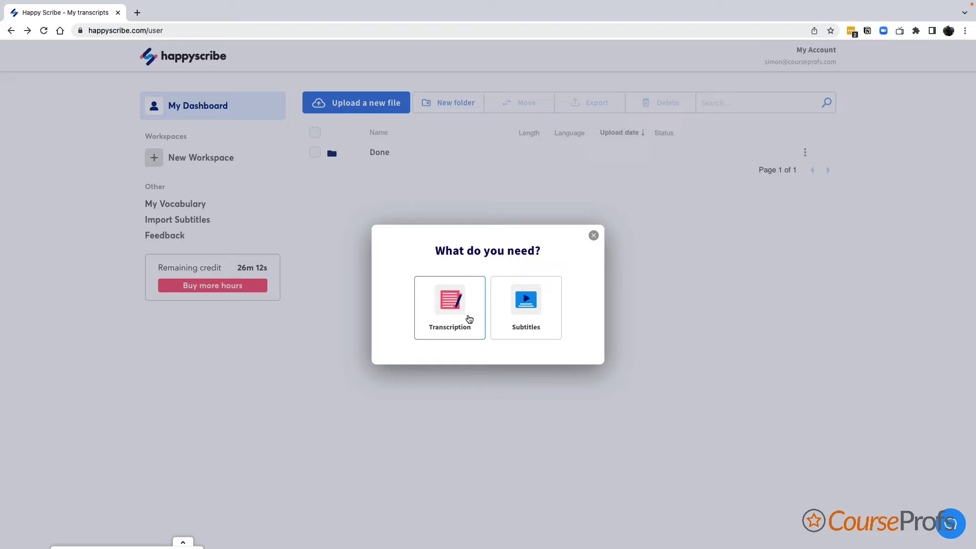
left_click(451, 316)
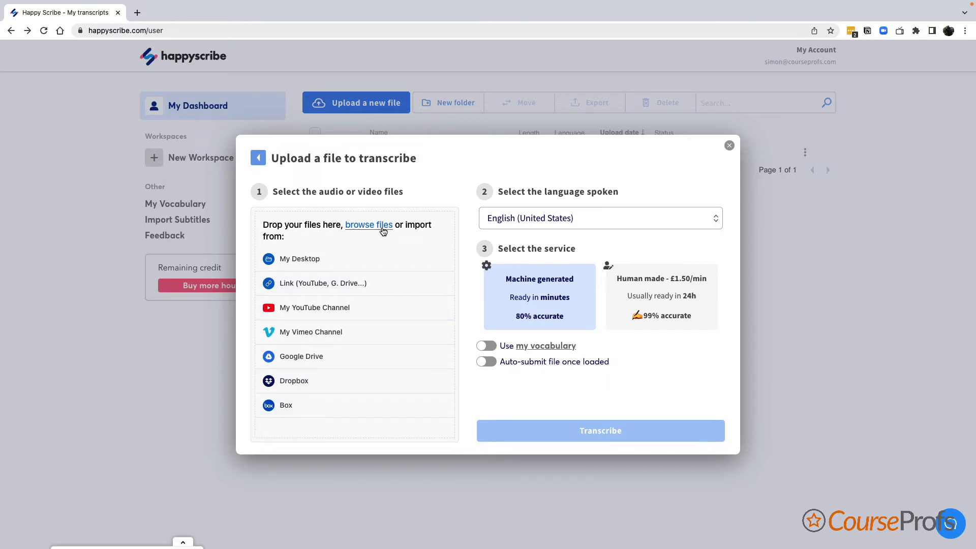
- Upload module1intro.mp4, set language to English (United Kingdom), and enable custom vocabulary
left_click(383, 231)
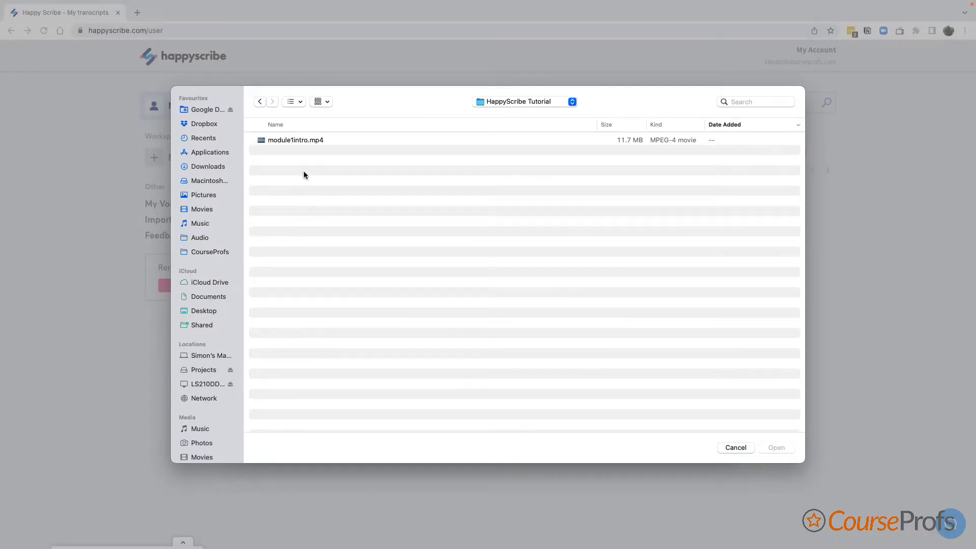
double_click(311, 140)
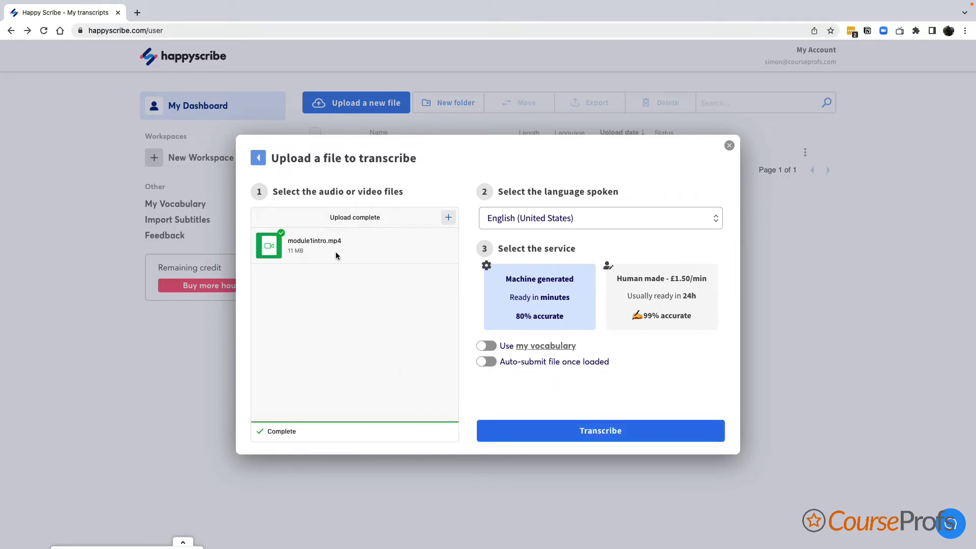
left_click(590, 224)
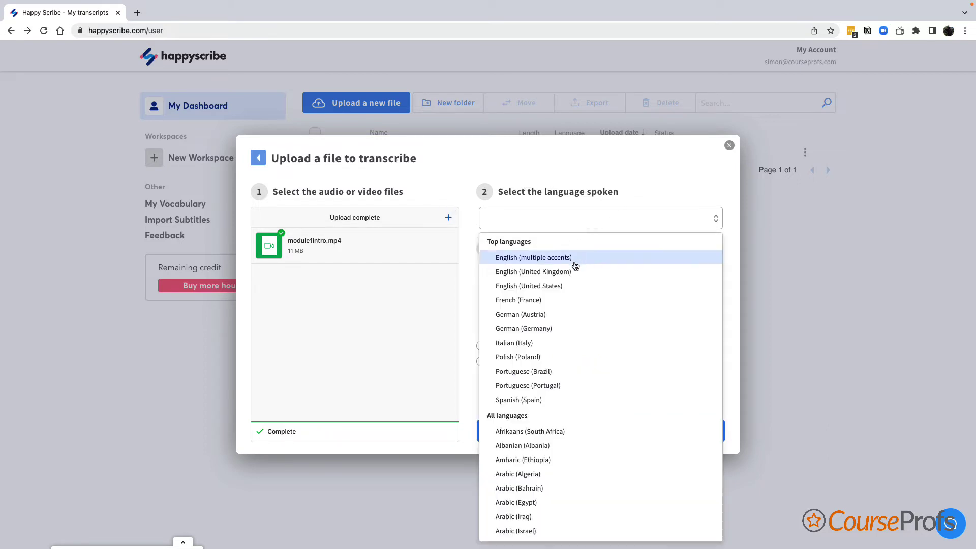
left_click(574, 273)
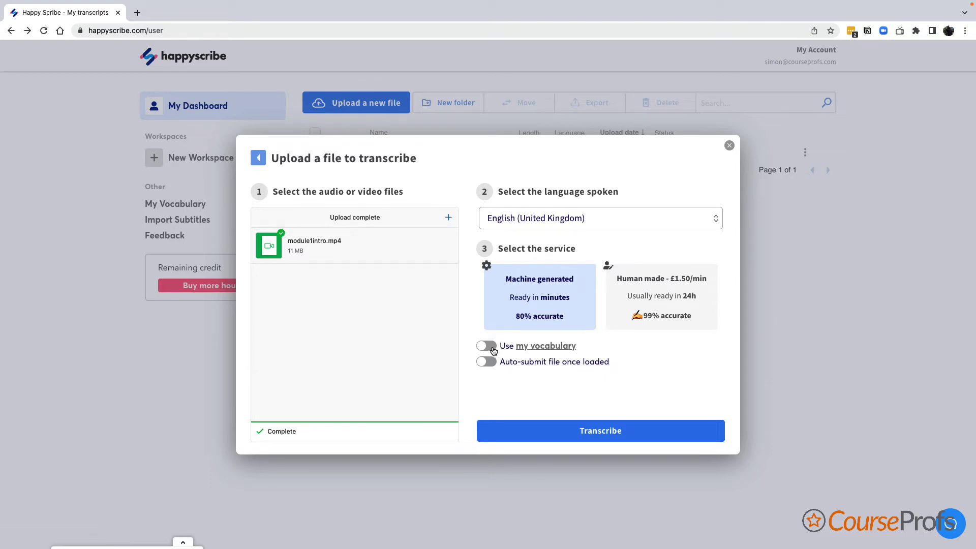
left_click(536, 347)
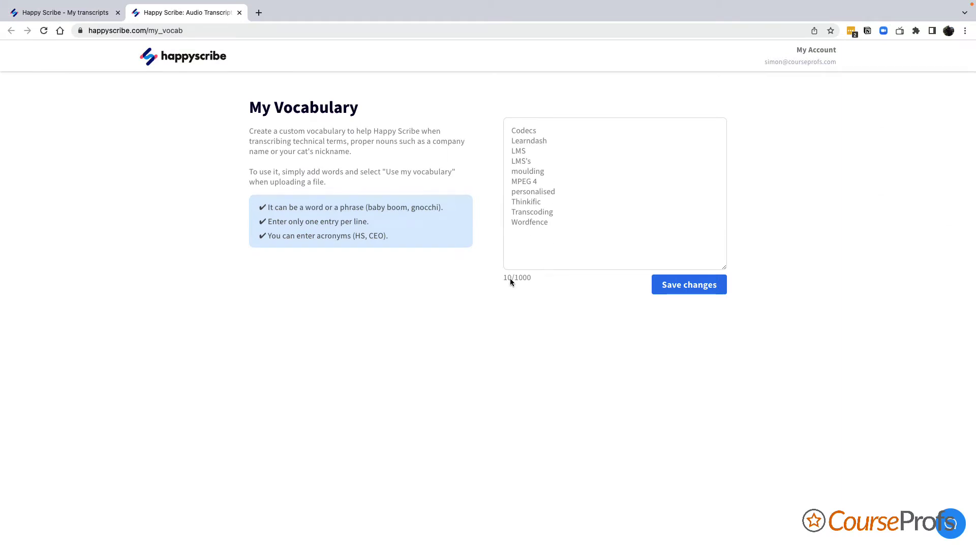
- Close the My Vocabulary tab to return to the module1intro.mp4 upload settings
left_click(239, 12)
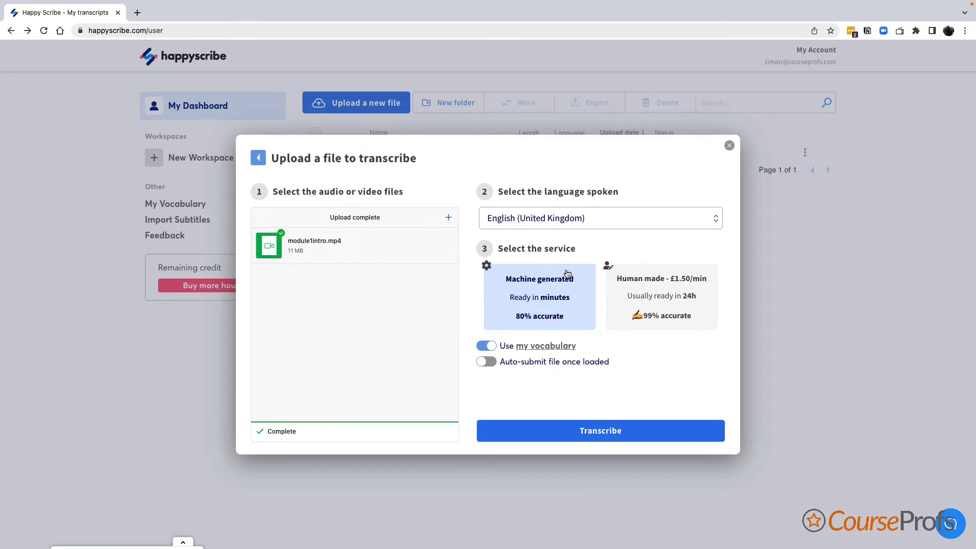
- Start transcribing module1intro.mp4, then open its finished two-paragraph transcript in the editor
left_click(573, 436)
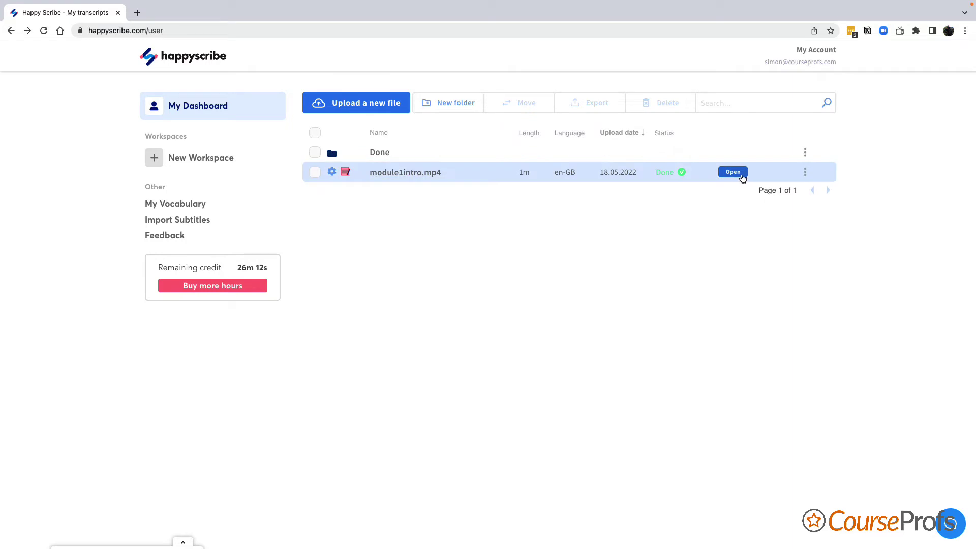
left_click(742, 175)
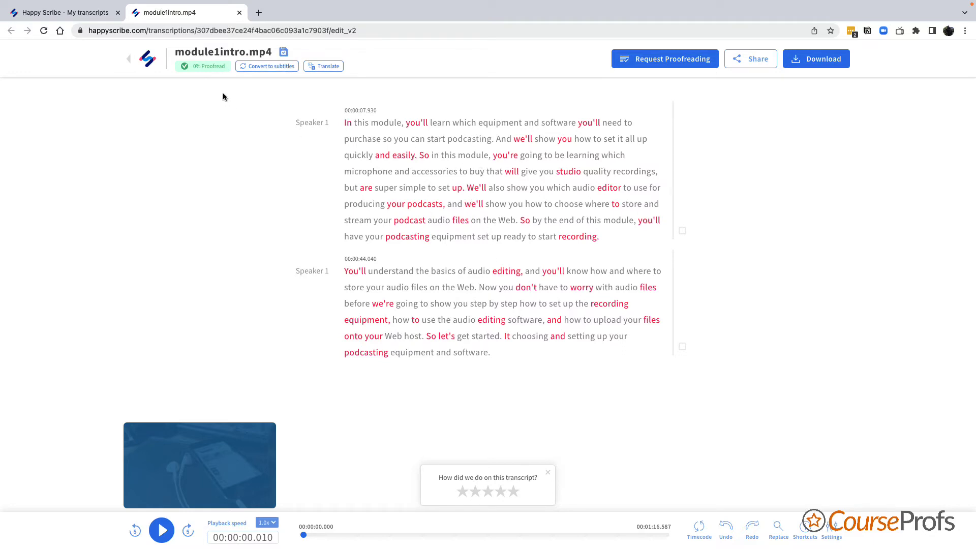
- Convert the module1intro.mp4 transcript into a [sub] subtitle version and go back to My Dashboard
left_click(265, 66)
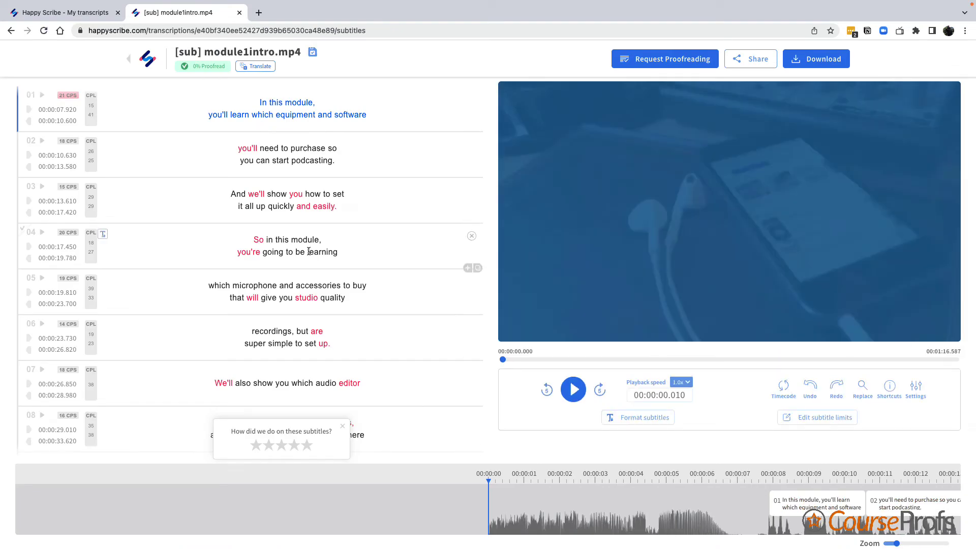
left_click(130, 61)
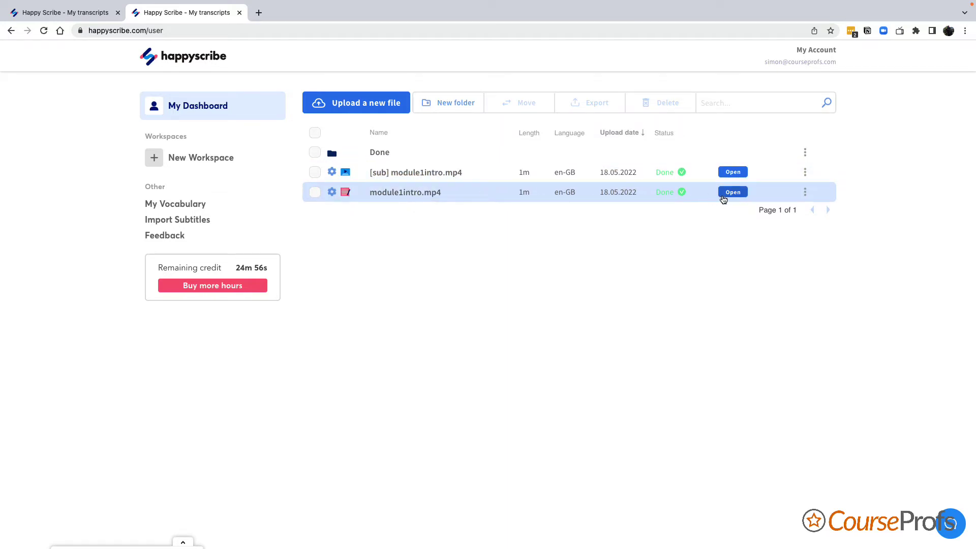
- Open the original module1intro.mp4 transcript from the dashboard row
left_click(733, 192)
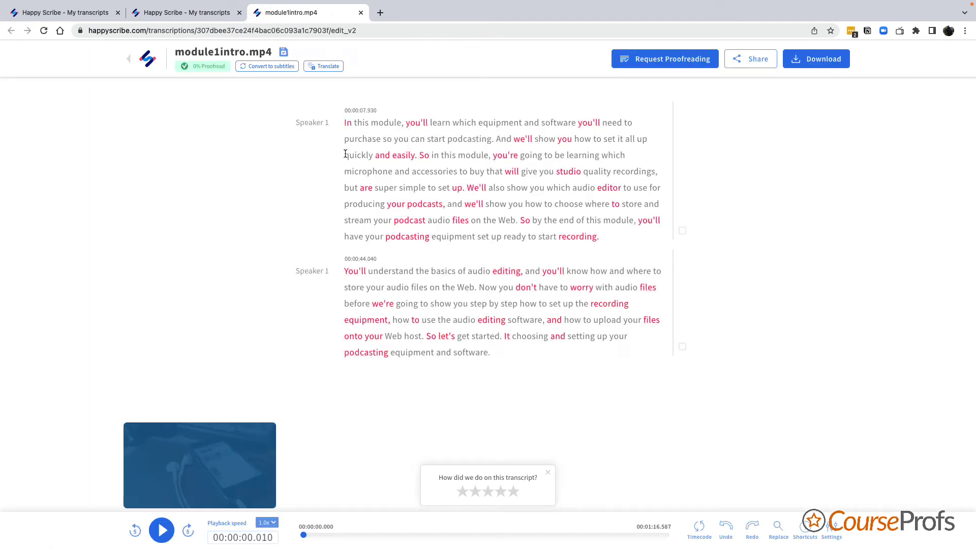
- Play from the transcript's first word and from 'but', then open the Speaker 1 label's dropdown
left_click(344, 127)
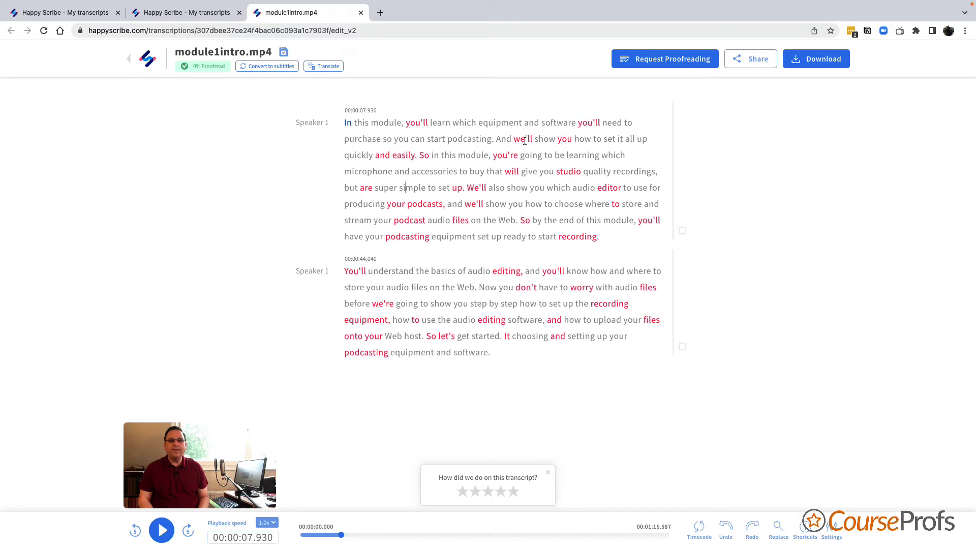
left_click(351, 188)
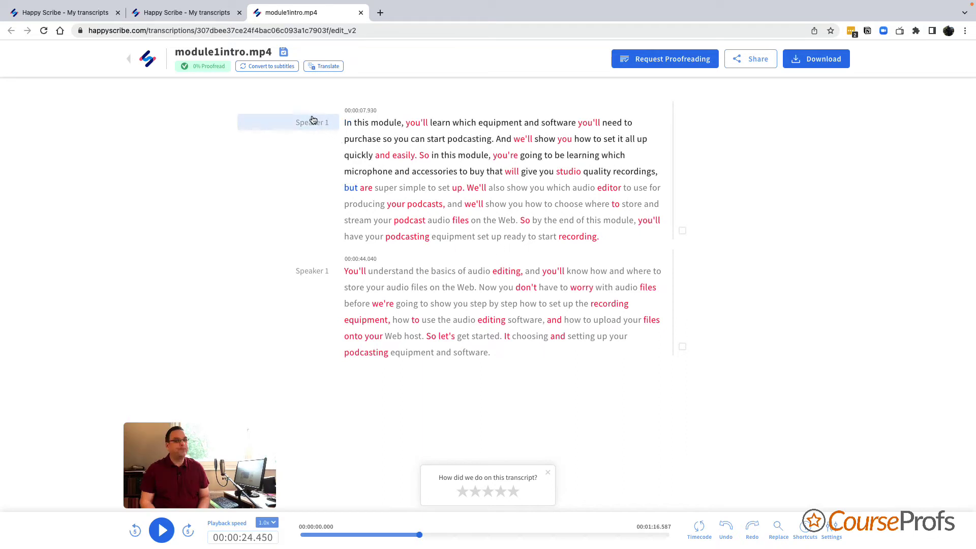
left_click(313, 120)
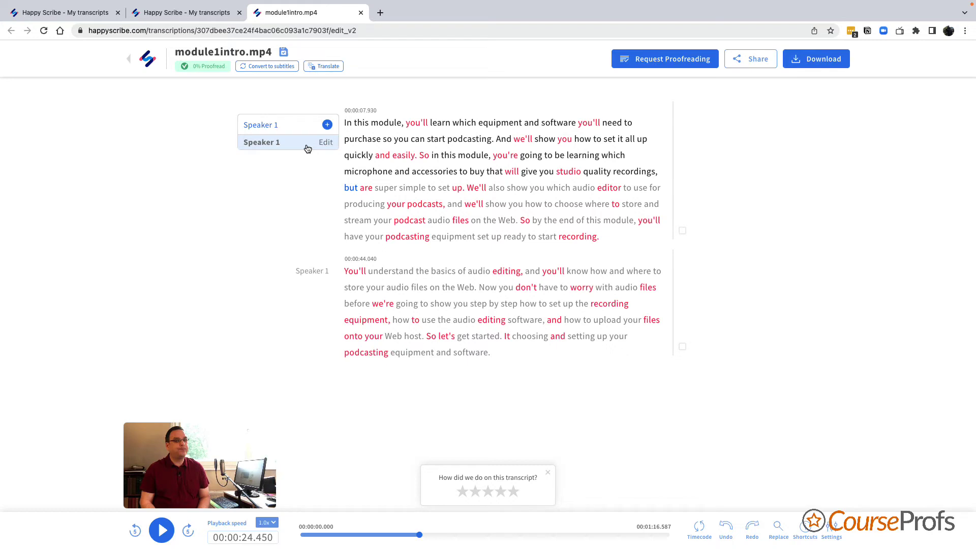
- Rename the Speaker 1 label to the presenter's full name and save it
left_click(325, 143)
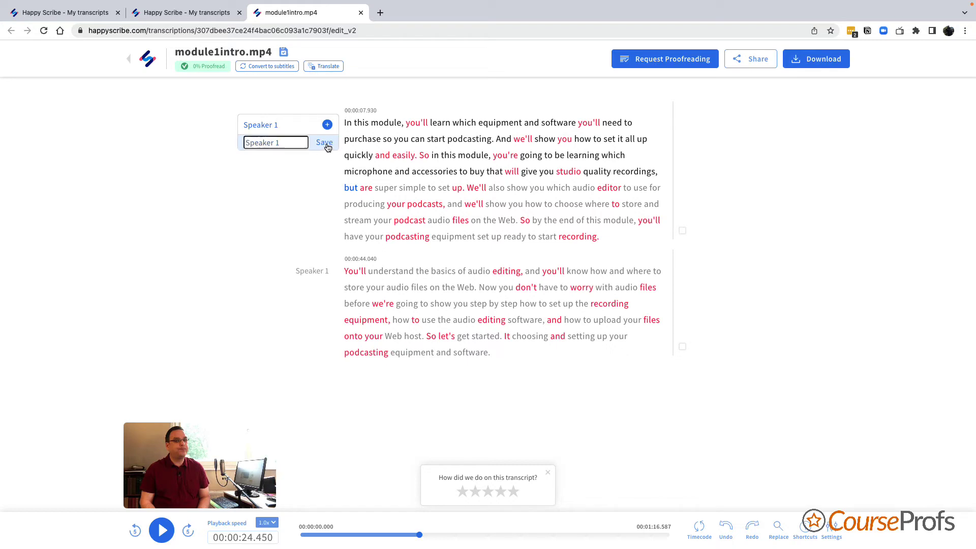
left_click_drag(295, 143, 245, 143)
type("Simon Dunant")
left_click(324, 143)
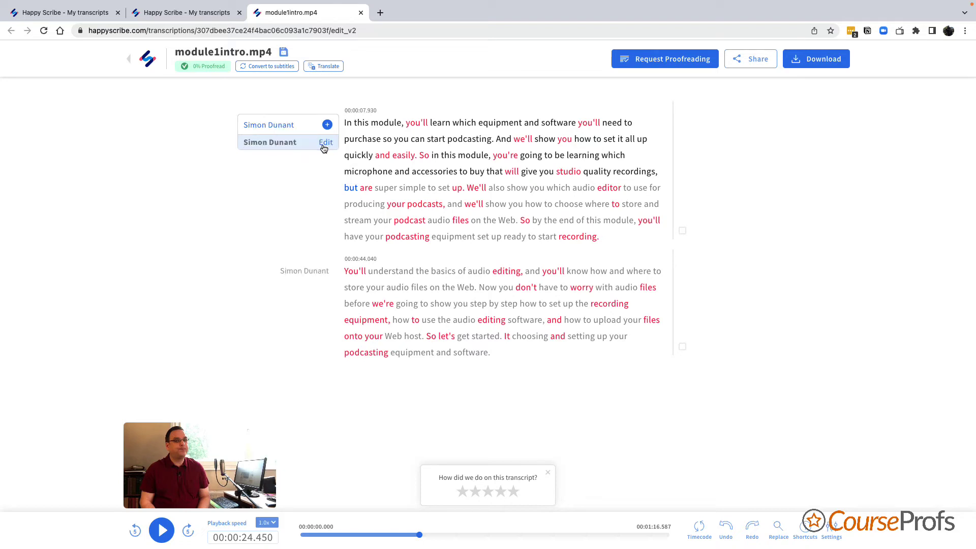
left_click(294, 242)
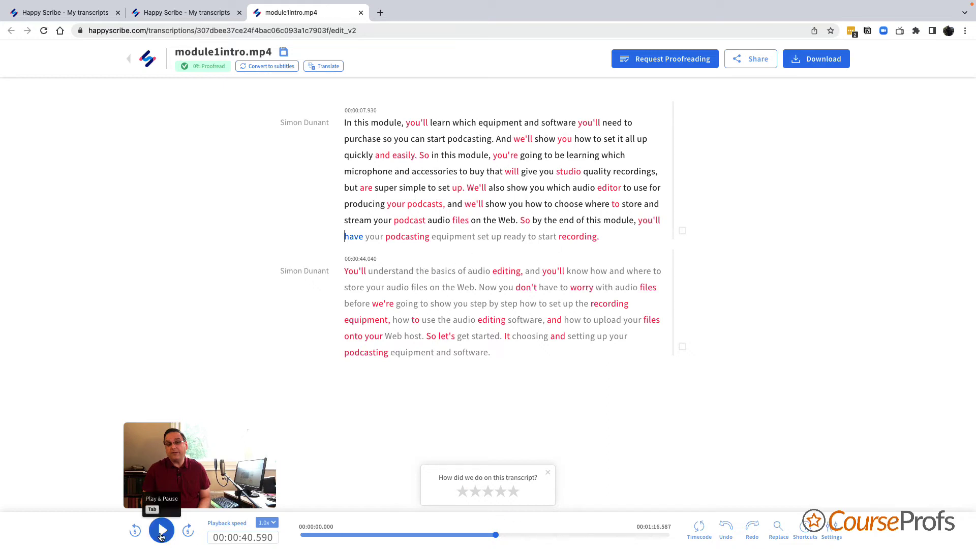
left_click(160, 537)
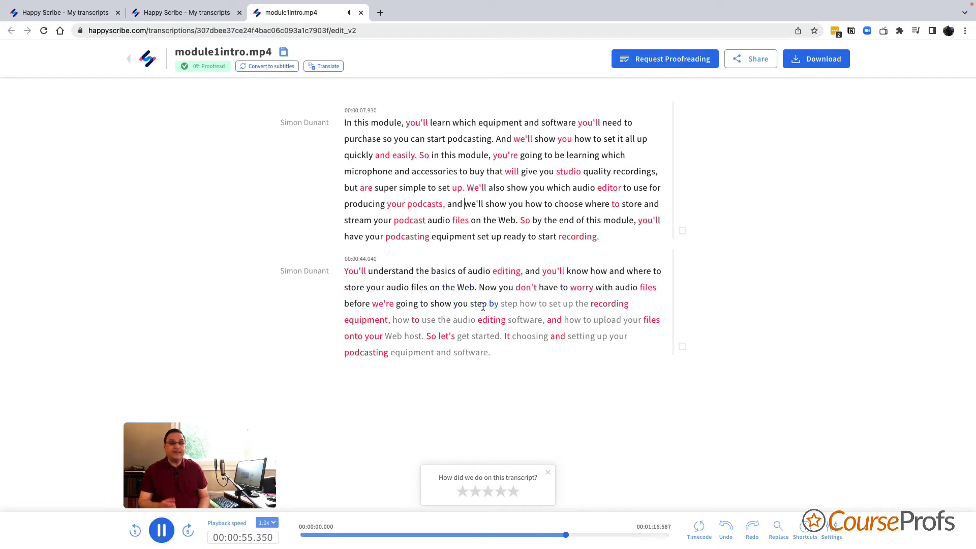
left_click(162, 530)
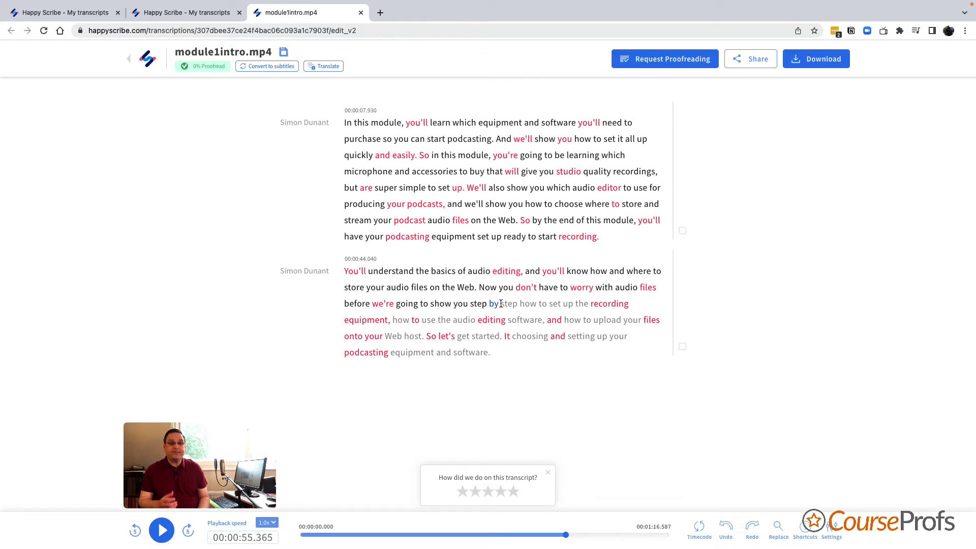
key("BackSpace")
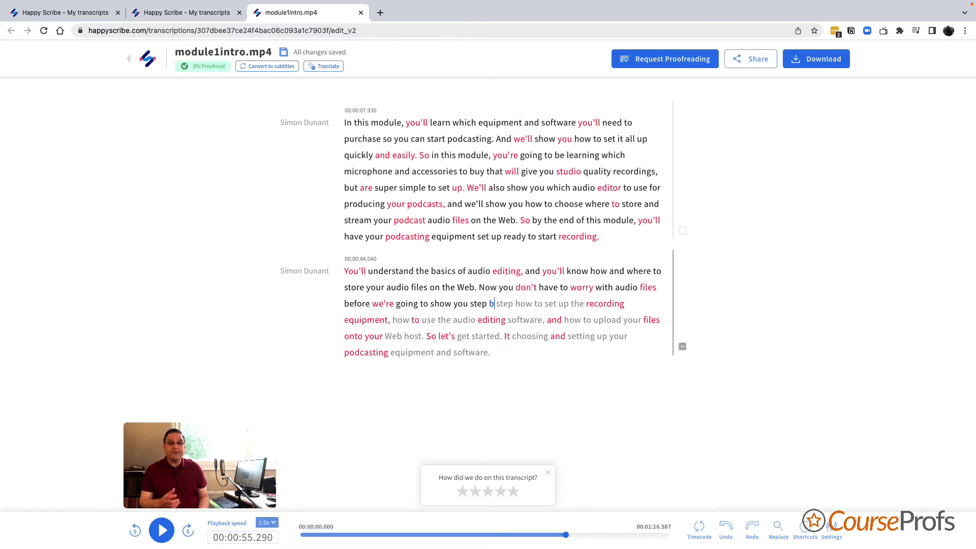
type("uy")
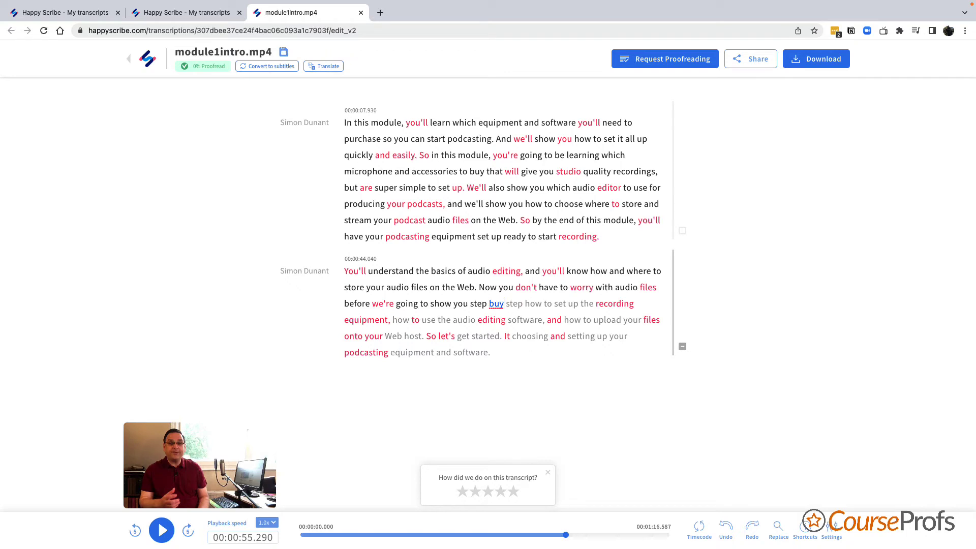
key("BackSpace")
key("BackSpace")
type("y")
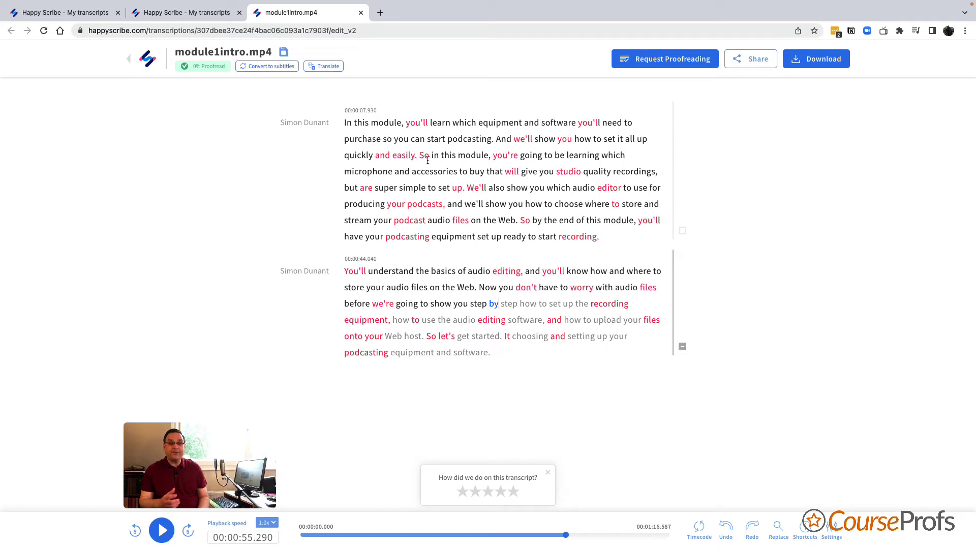
- Open the transcript download options, adjust Timestamps, and choose PDF as the export format
left_click(830, 63)
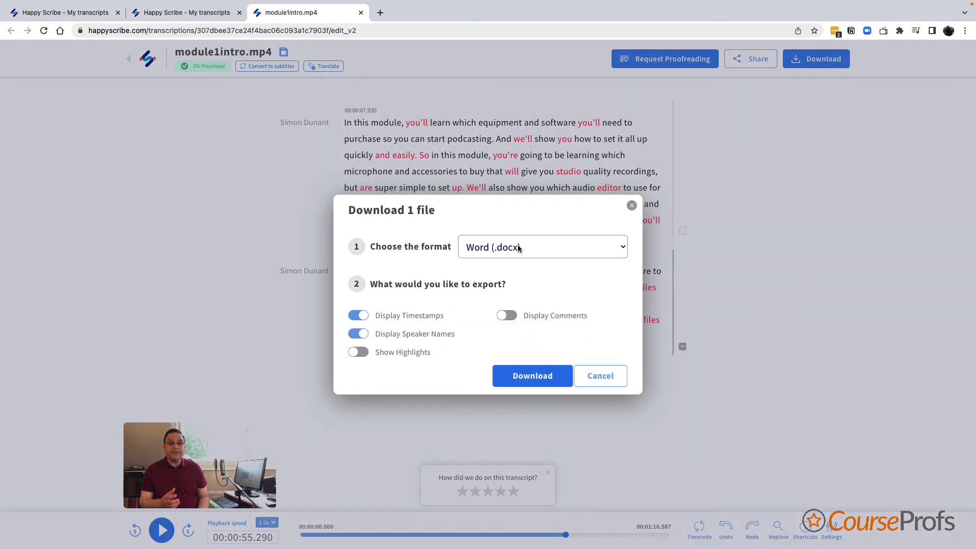
left_click(606, 250)
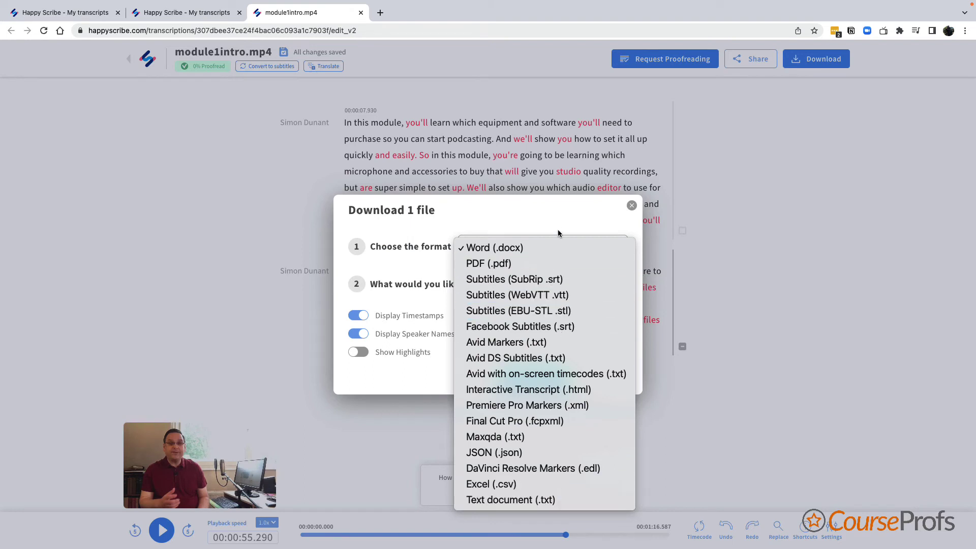
left_click(556, 212)
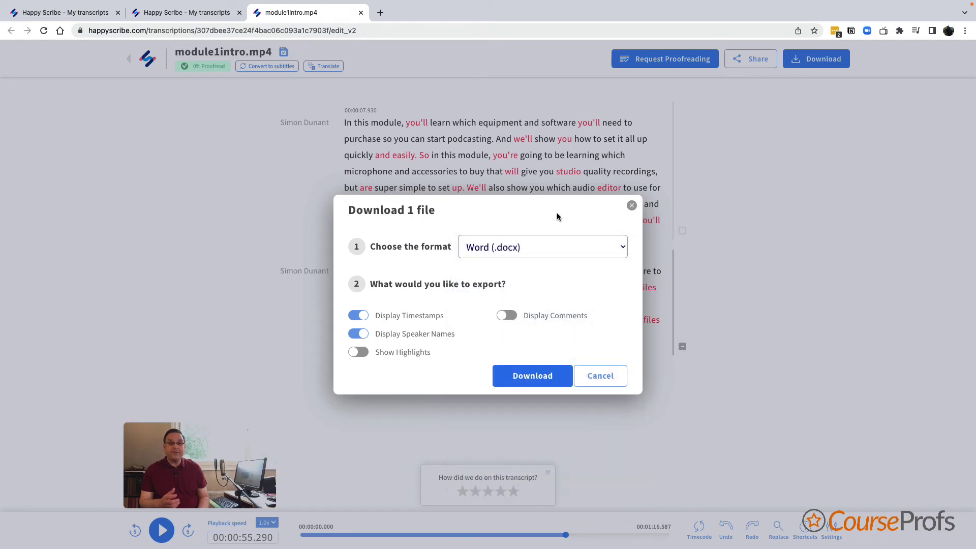
left_click(362, 316)
left_click(532, 244)
left_click(526, 258)
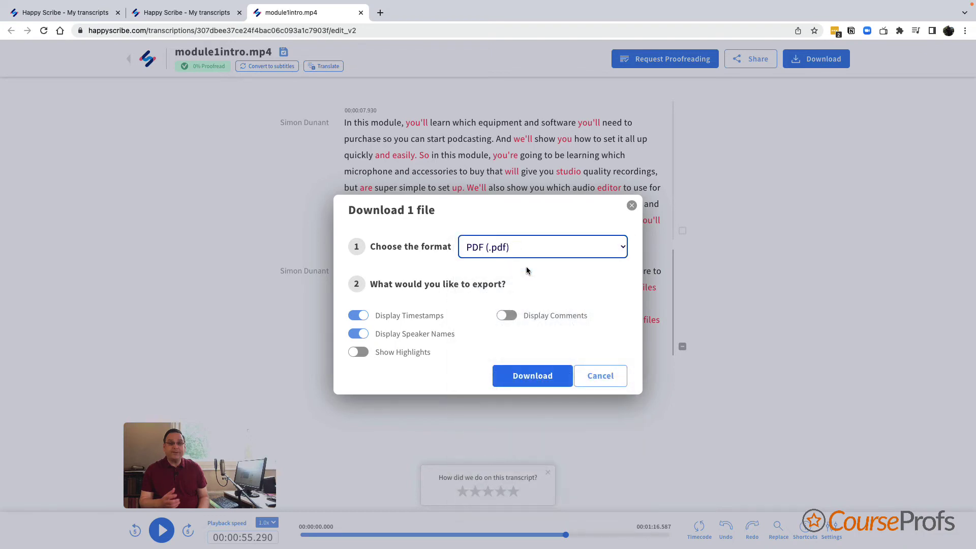
- Briefly try Text document, switch back to PDF, and leave comments and highlights out
left_click(527, 250)
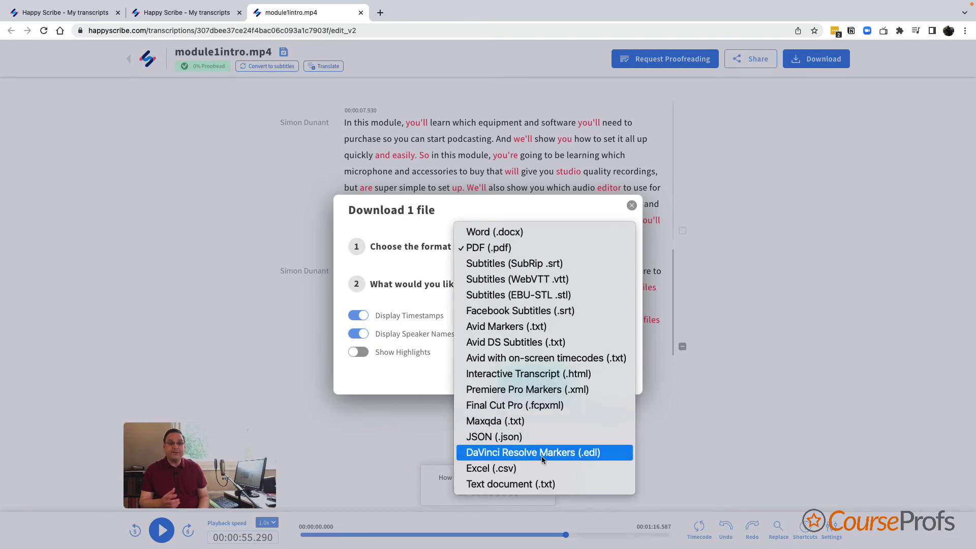
left_click(545, 484)
left_click(608, 246)
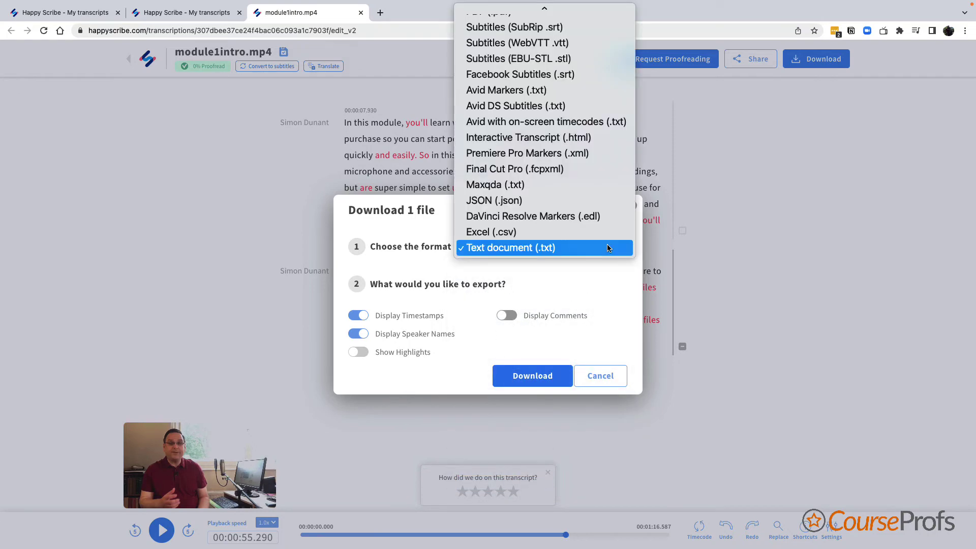
scroll(579, 194, "up", 2)
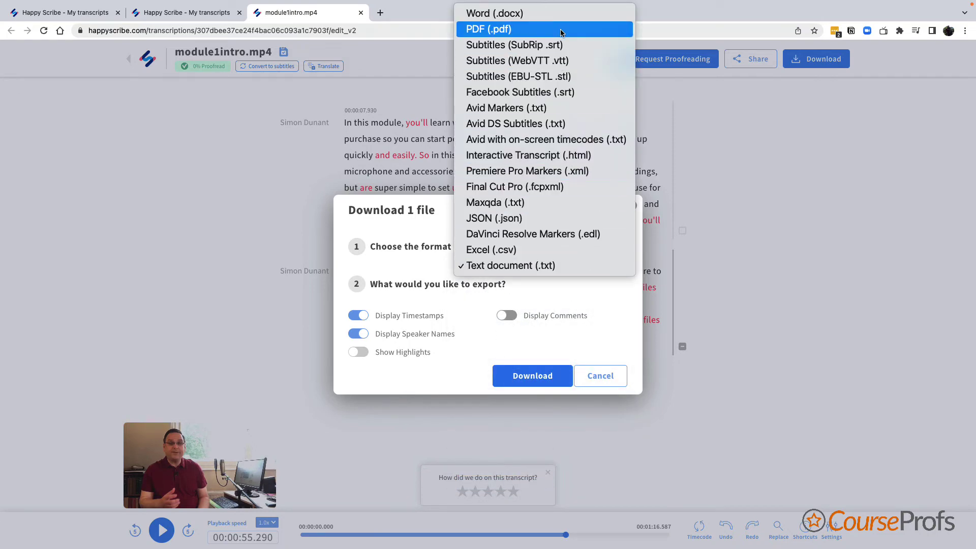
left_click(561, 33)
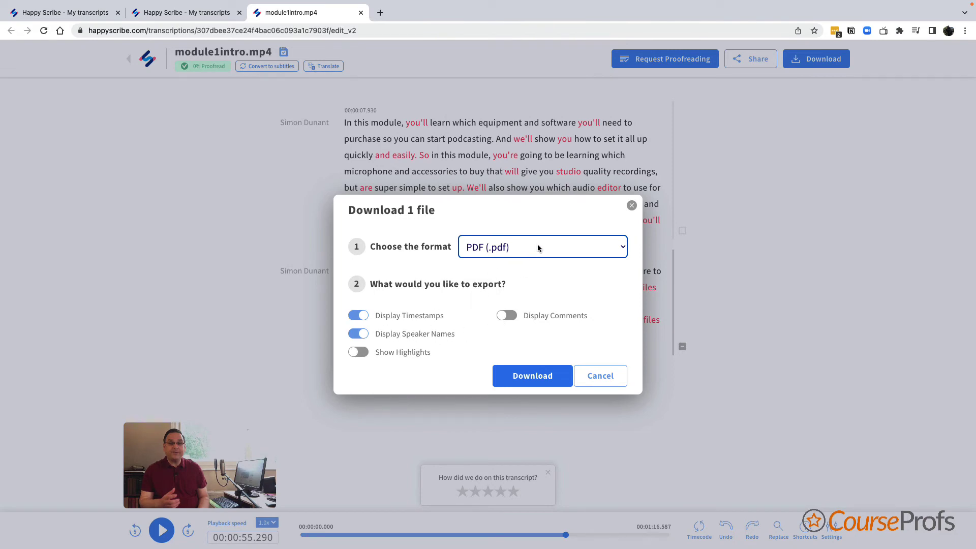
left_click(366, 354)
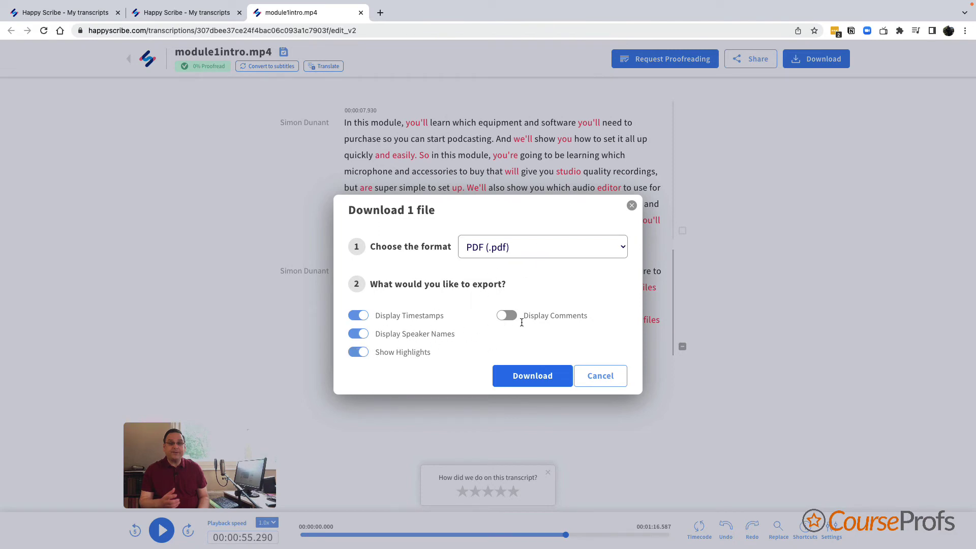
left_click(511, 316)
left_click(508, 318)
left_click(367, 352)
- Save module1intro.mp4.pdf to the CourseProfs folder, review the PDF, then close its tab
left_click(545, 384)
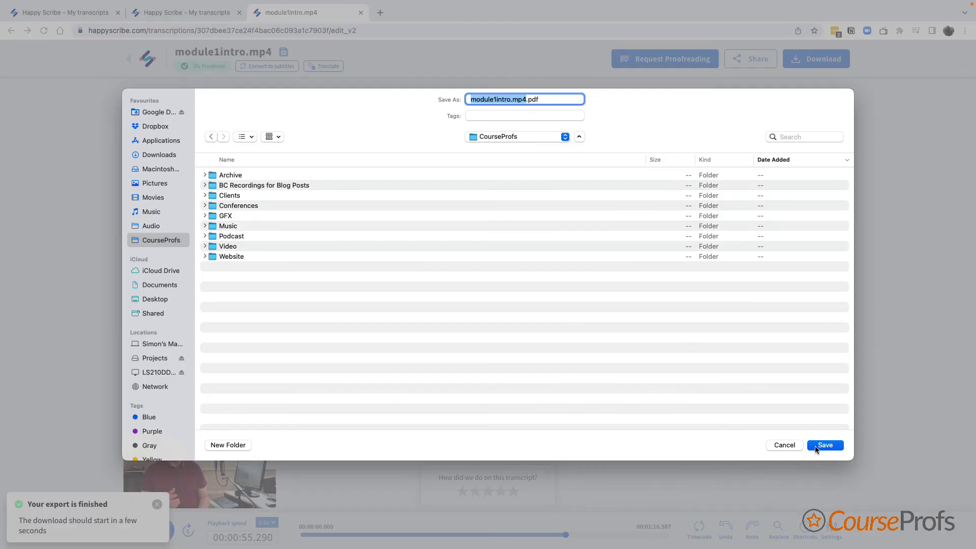
left_click(816, 447)
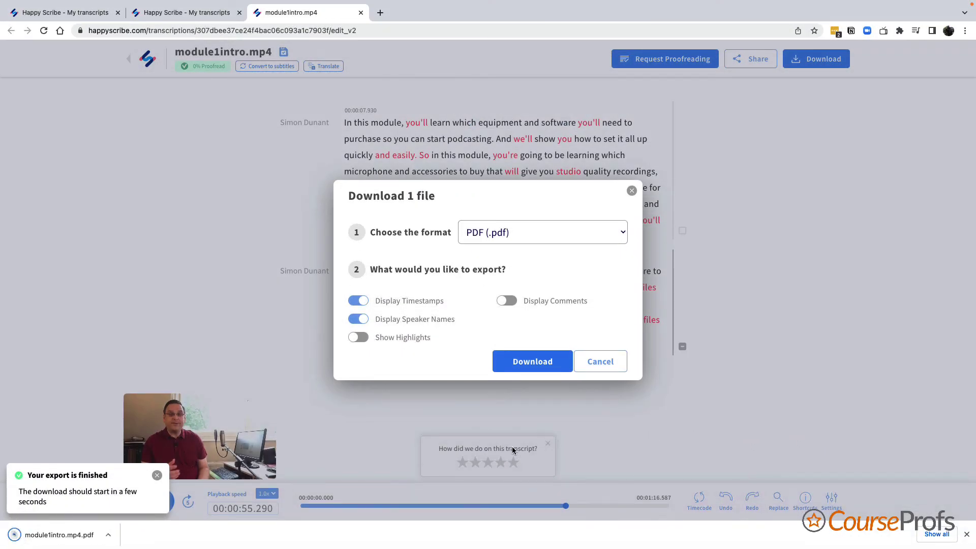
left_click(83, 543)
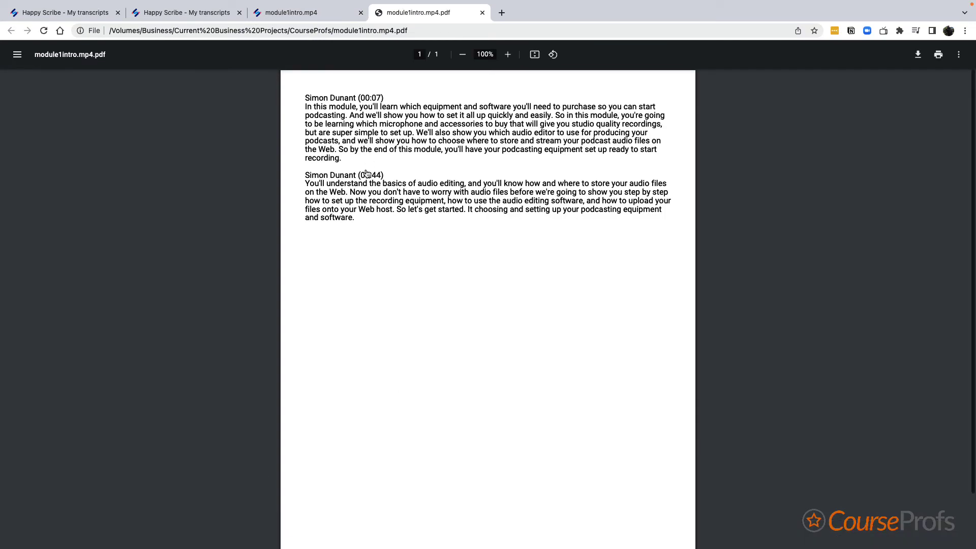
scroll(367, 174, "down", 1)
left_click(482, 12)
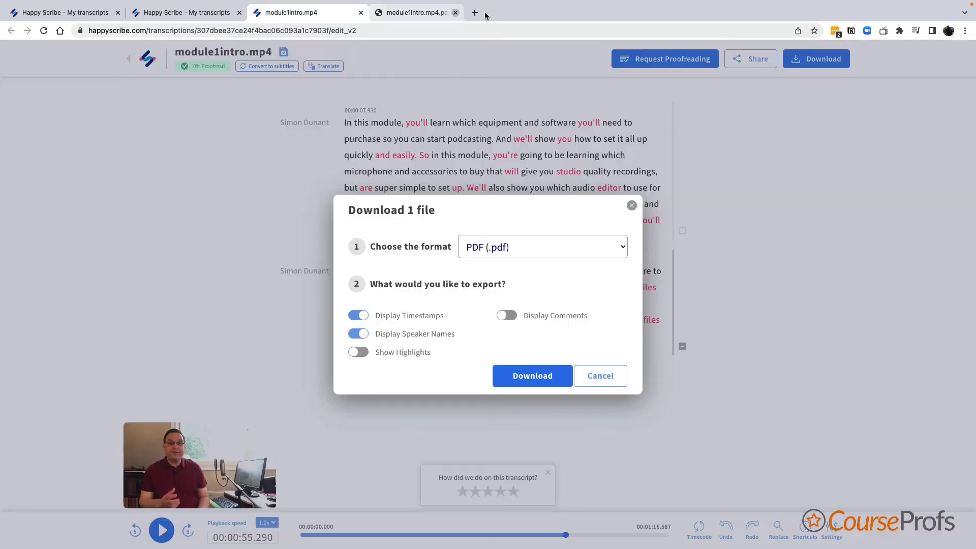
- Close the download dialog and open [sub] module1intro.mp4 from the dashboard in the subtitle editor
left_click(631, 208)
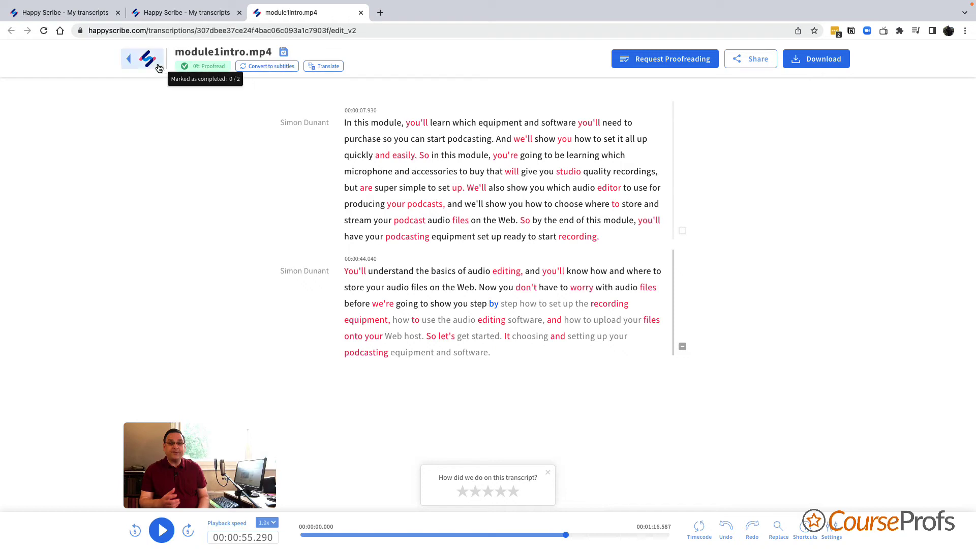
left_click(129, 62)
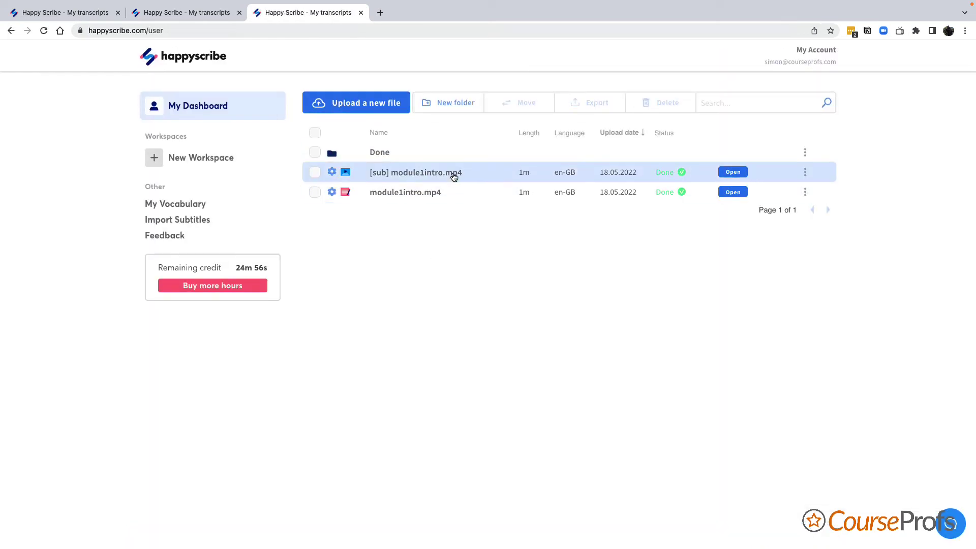
left_click(454, 173)
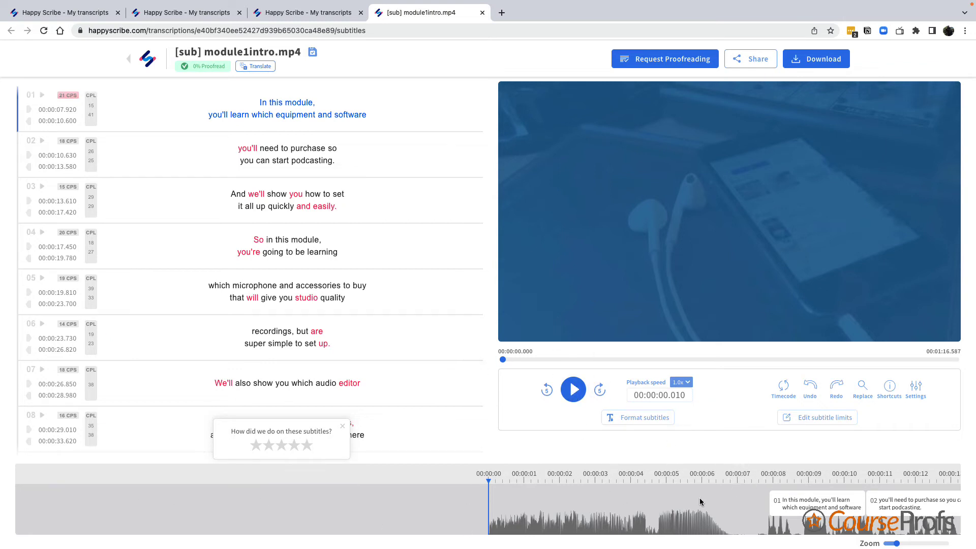
- Preview subtitles 01 and 02, add then remove 'your' after 'podcasting.', and start playback
left_click(766, 478)
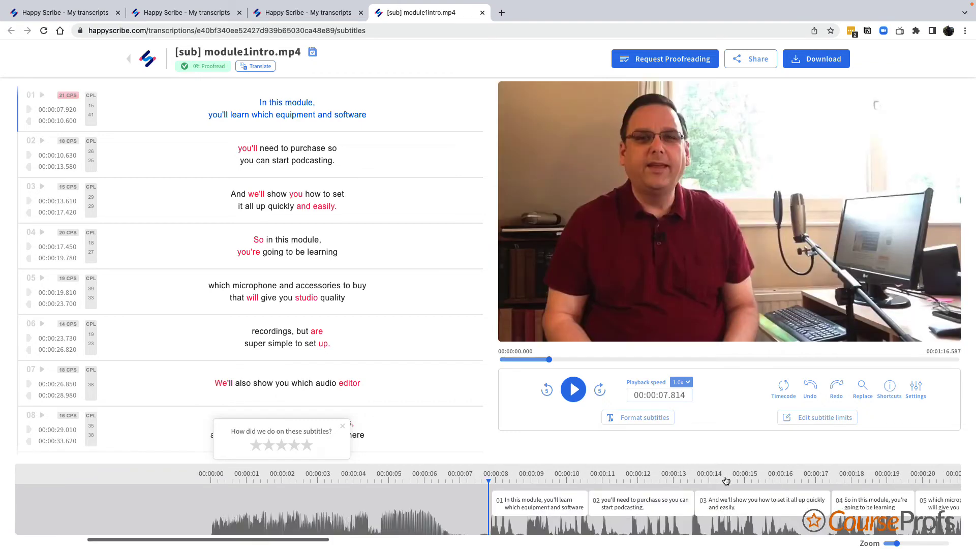
left_click(607, 477)
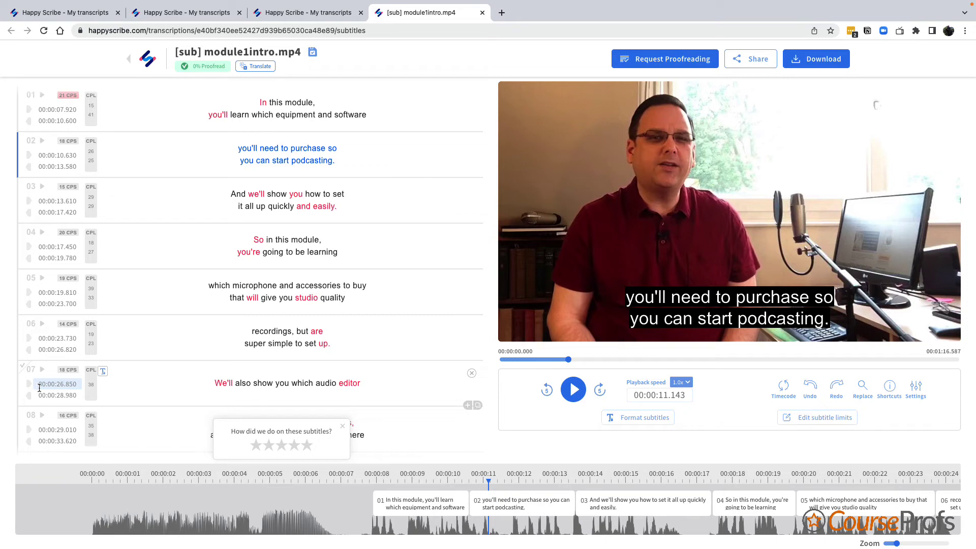
left_click(336, 161)
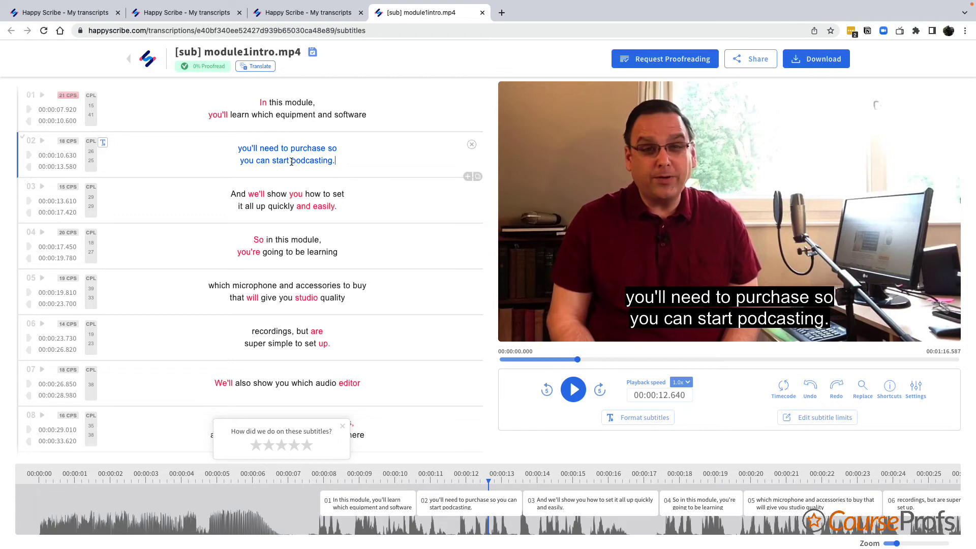
type("your")
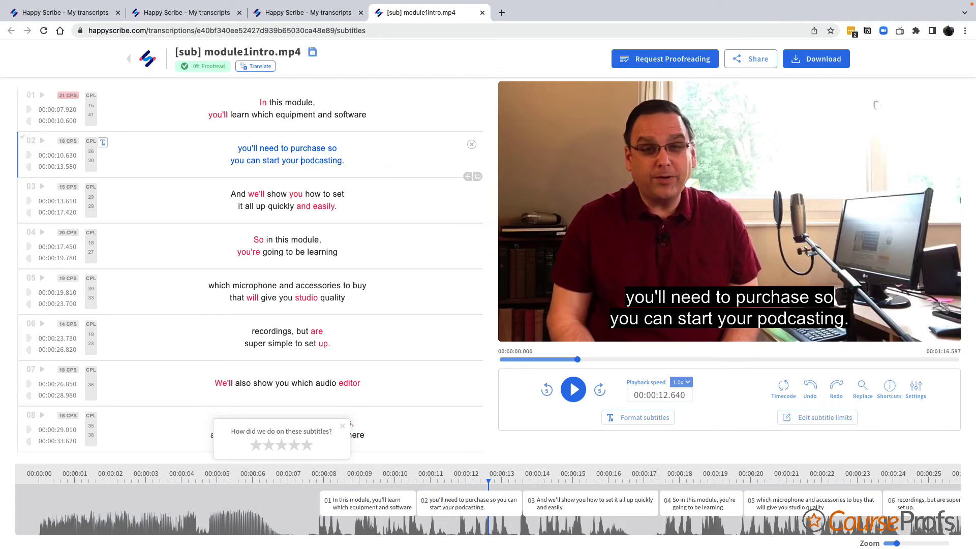
key("BackSpace")
key("BackSpace")
key("BackSpace")
key("BackSpace")
key("BackSpace")
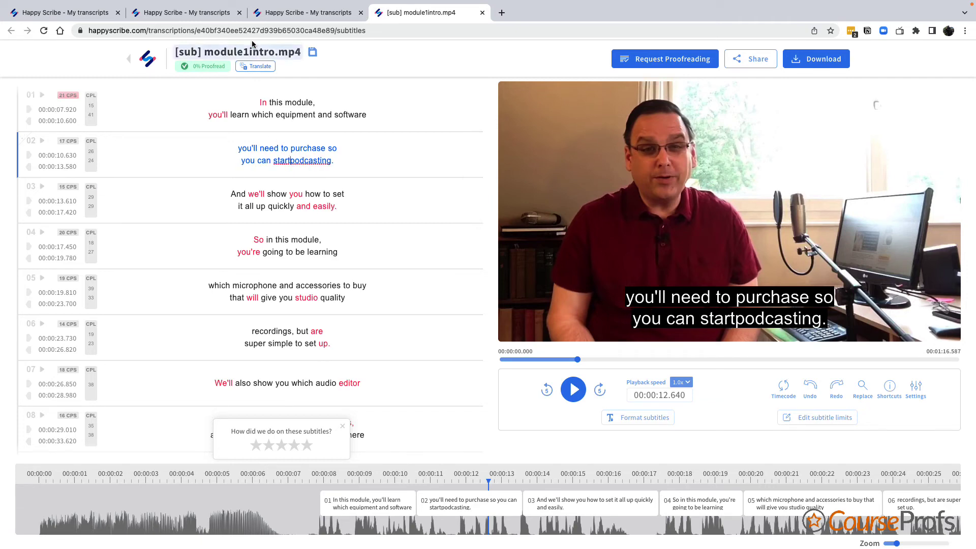
scroll(364, 268, "down", 1)
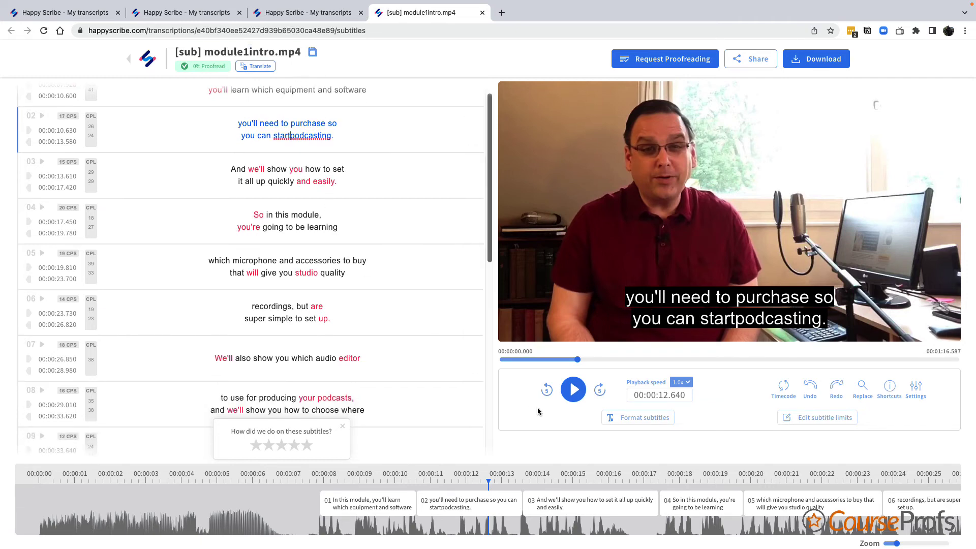
left_click(572, 390)
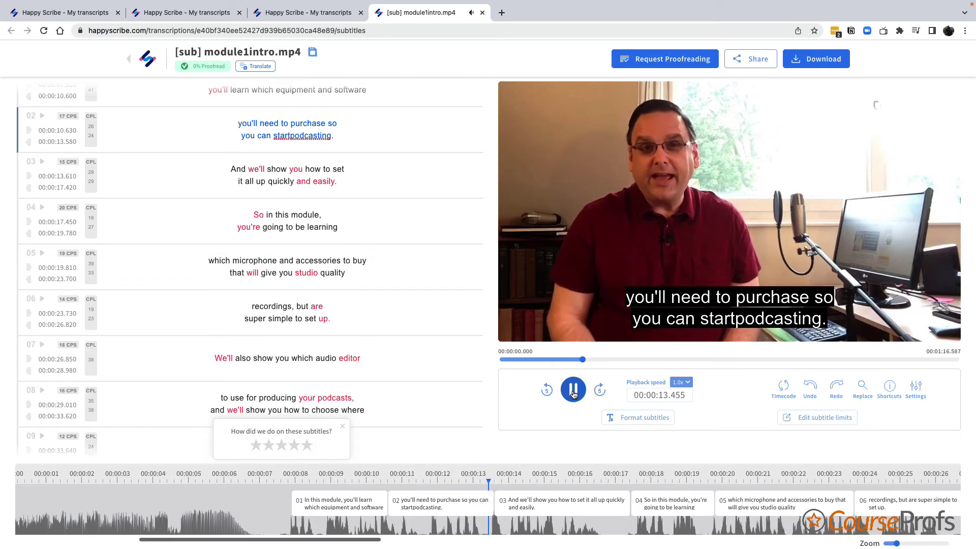
- Try 2.0x playback speed, then settle on 1.6x and briefly play and pause
left_click(681, 383)
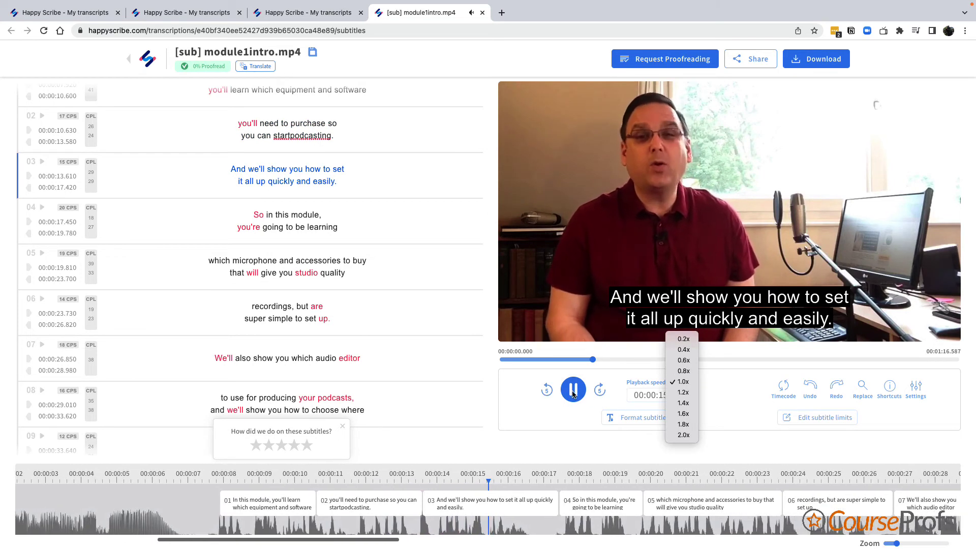
left_click(681, 435)
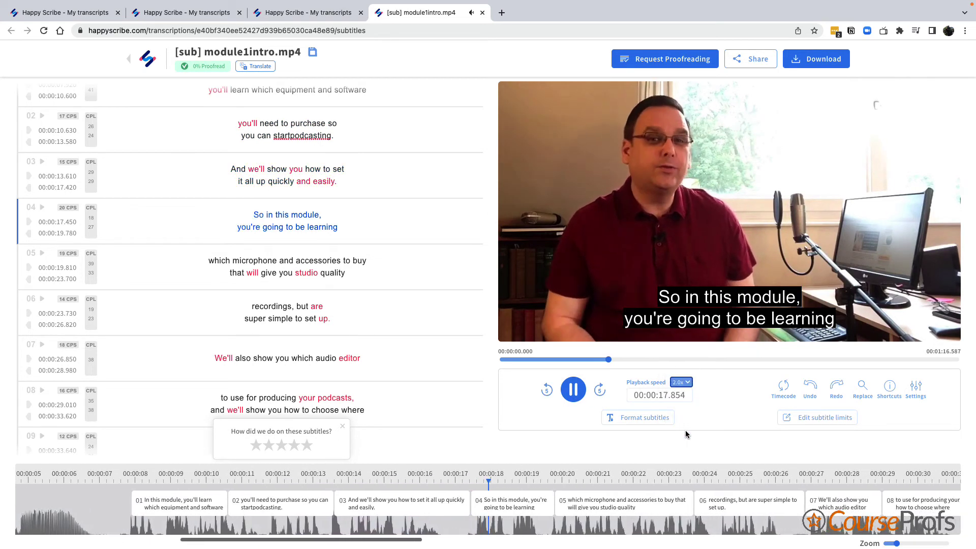
left_click(572, 390)
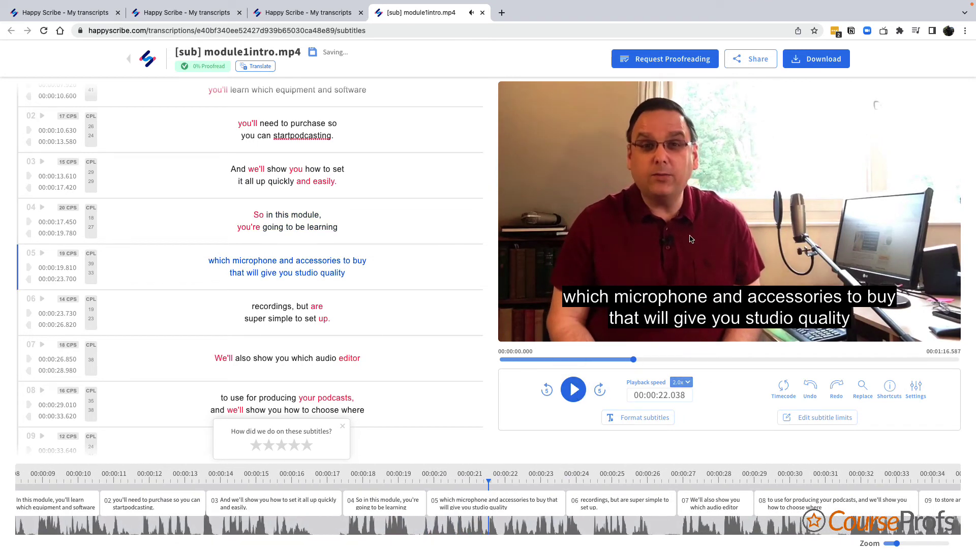
left_click(685, 385)
left_click(684, 360)
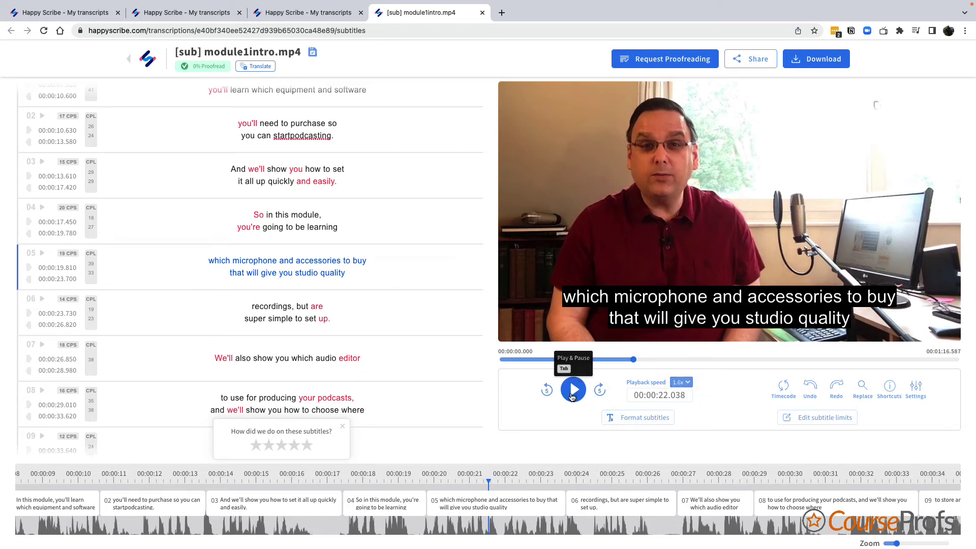
left_click(574, 397)
left_click(573, 398)
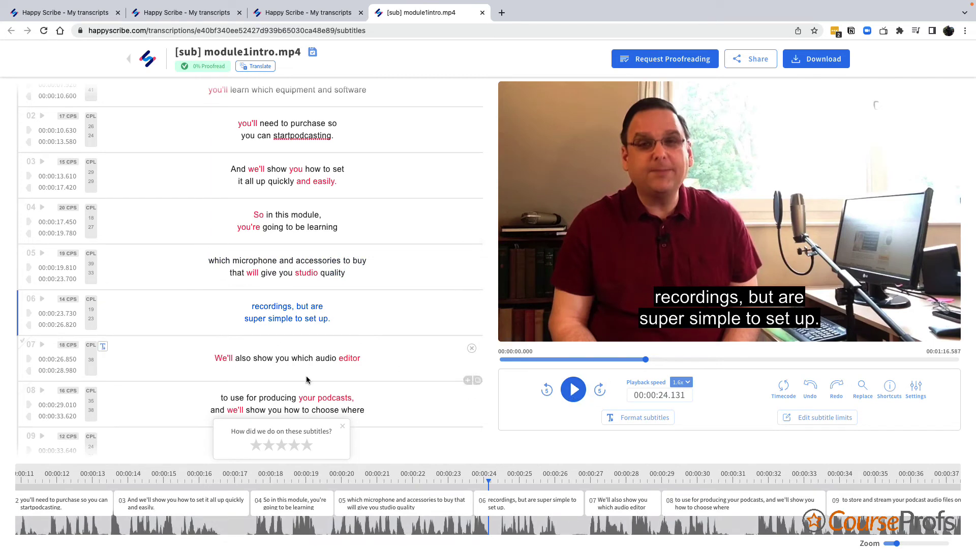
- Delete 'software, and how to upload' from subtitle 16, leaving 'your files onto your Web host.'
scroll(331, 376, "down", 3)
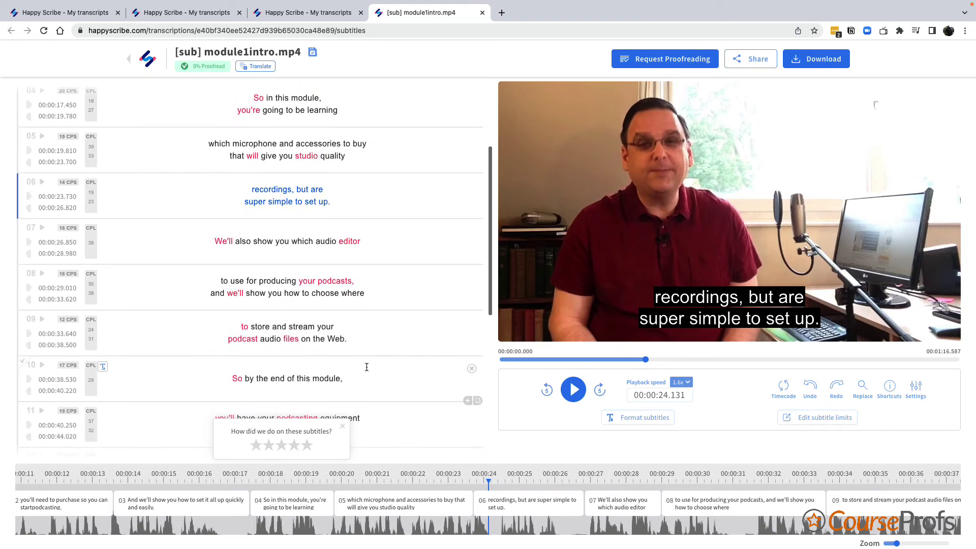
scroll(330, 355, "down", 5)
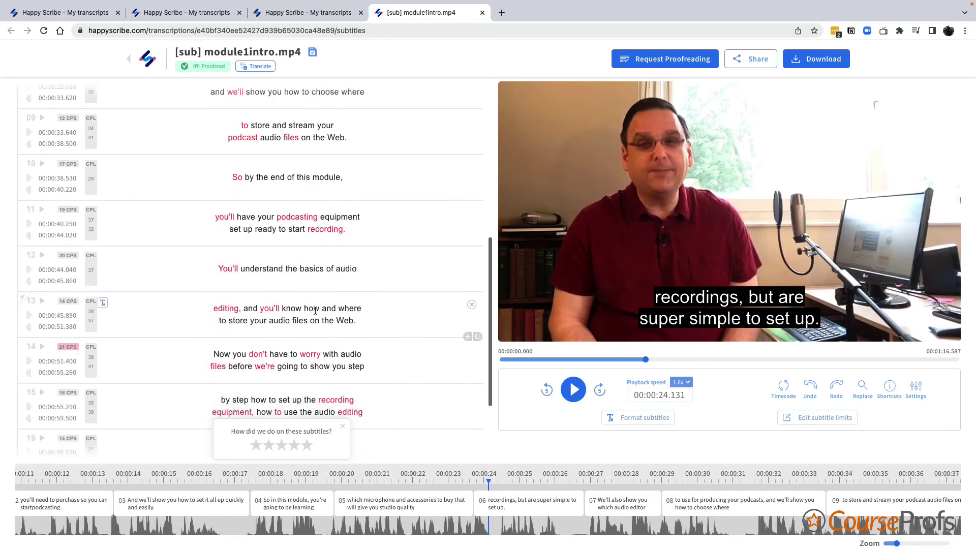
scroll(305, 361, "down", 1)
scroll(289, 374, "down", 2)
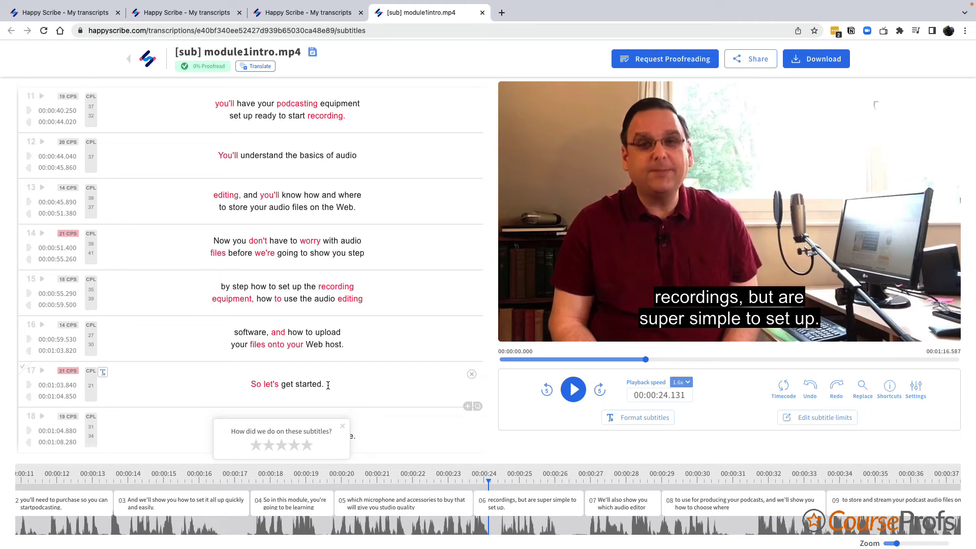
left_click_drag(349, 335, 232, 334)
key("ctrl+c")
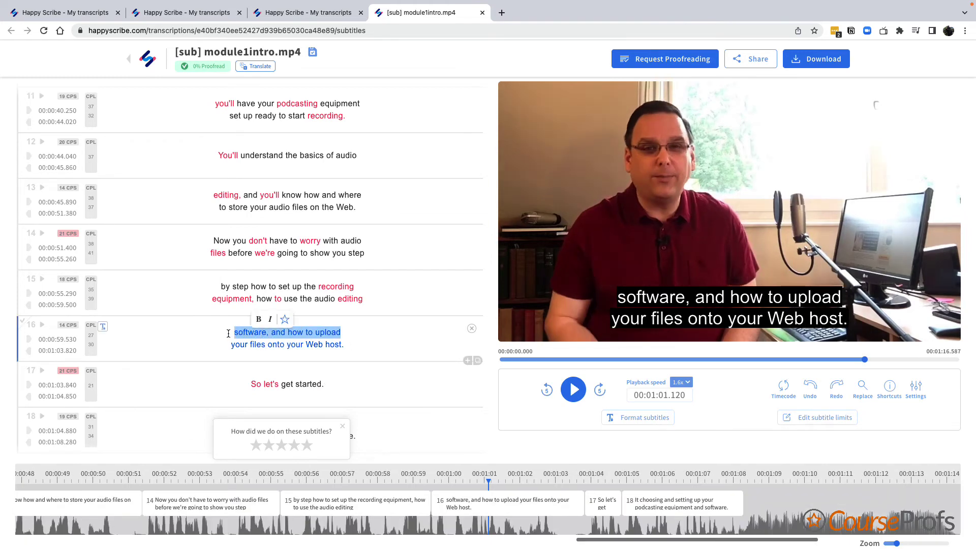
key("BackSpace")
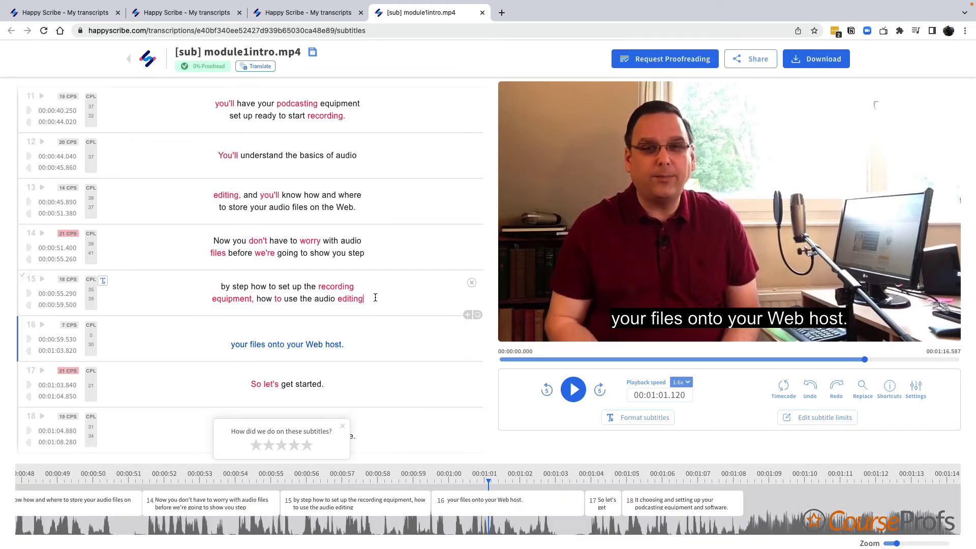
- Try pasting the removed line into subtitle 15, undo it, and dismiss the rating popup
key("Return")
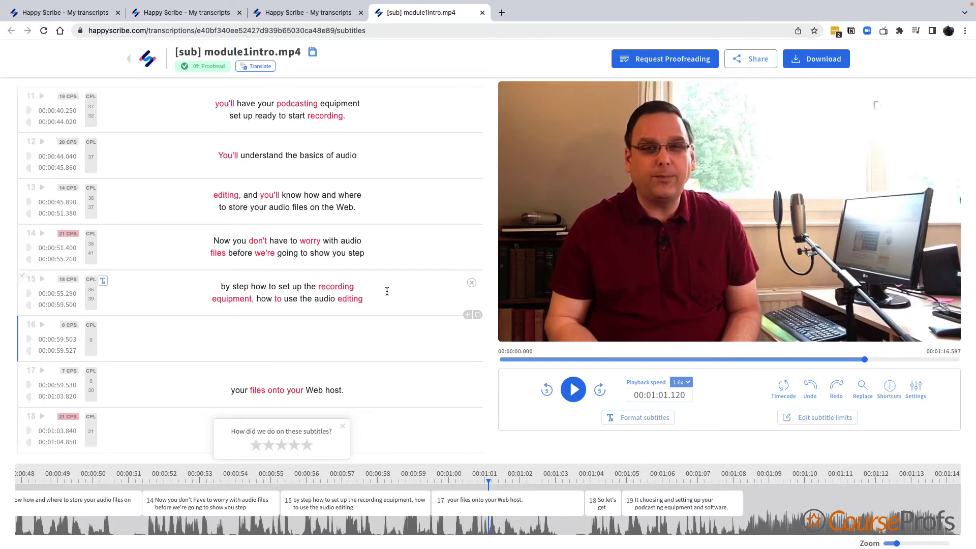
left_click(387, 291)
key("ctrl+v")
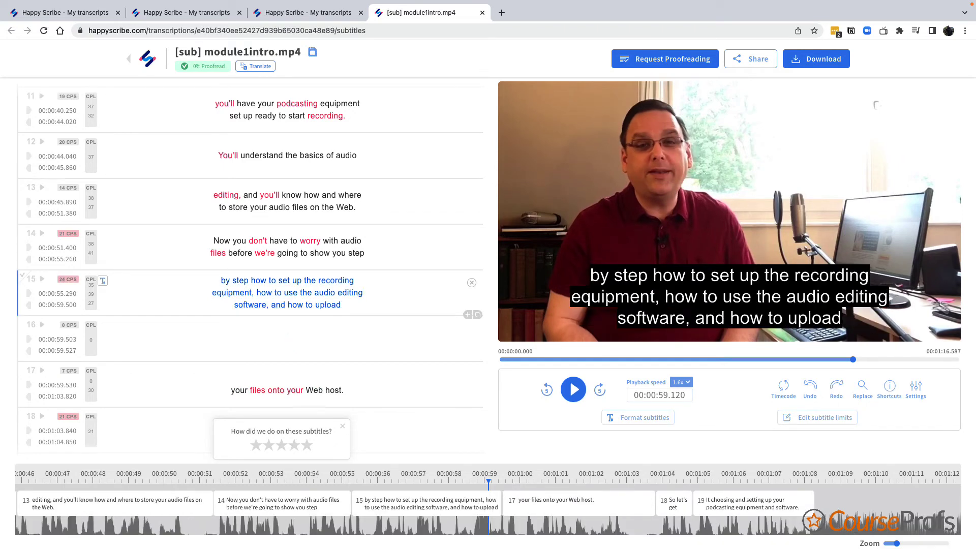
key("ctrl+z")
key("ctrl+z")
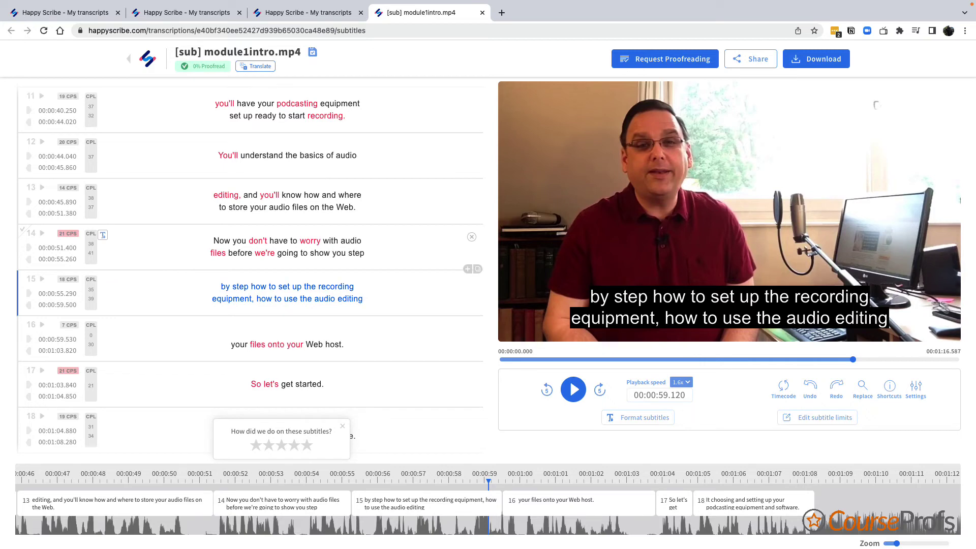
scroll(349, 290, "up", 10)
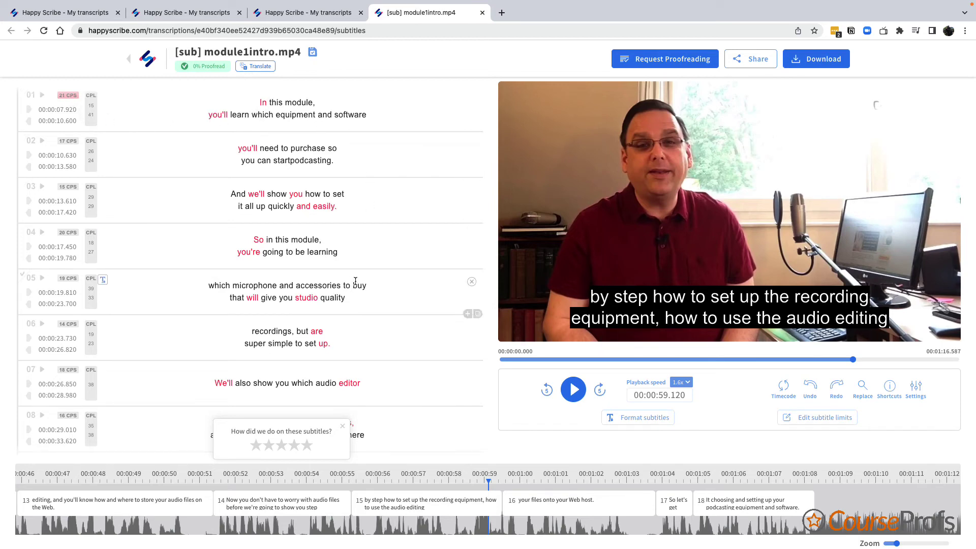
scroll(364, 288, "down", 10)
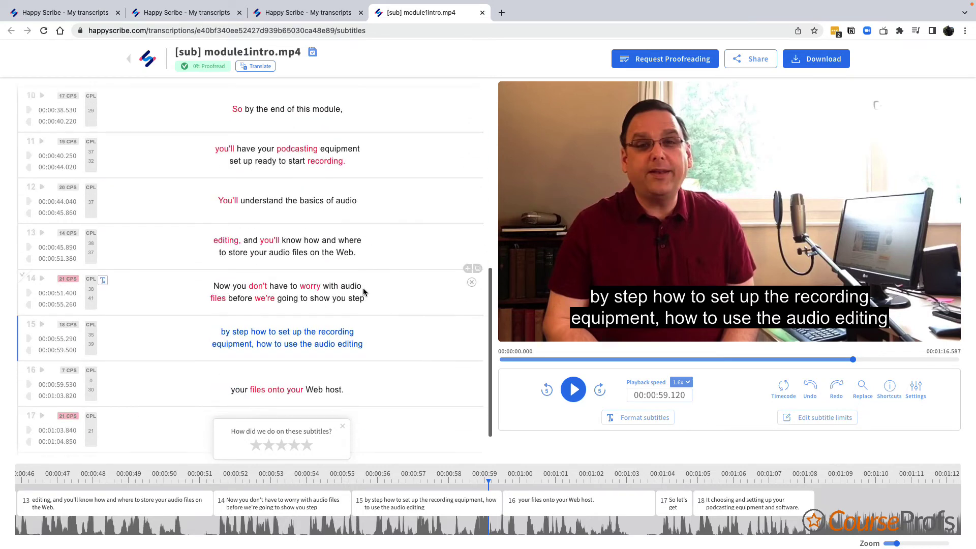
scroll(363, 293, "up", 10)
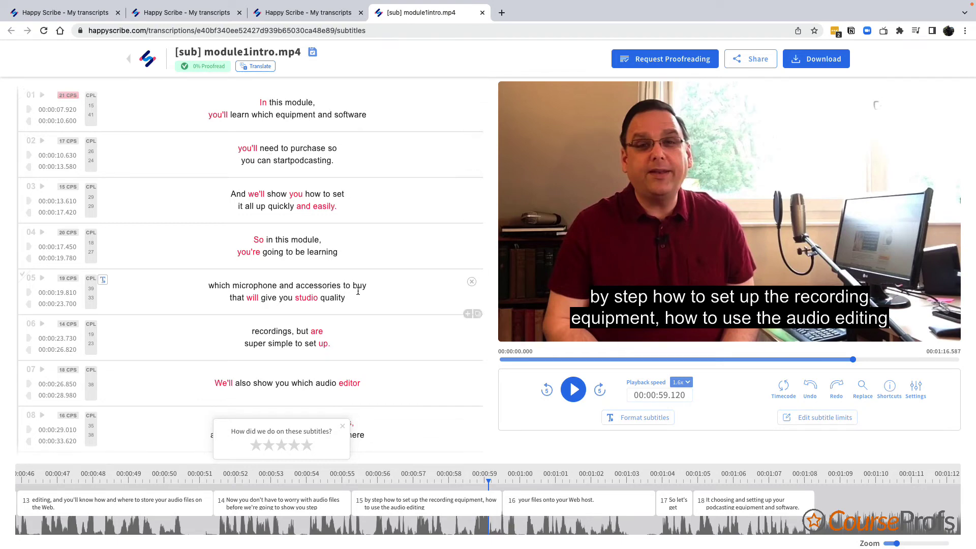
left_click(343, 426)
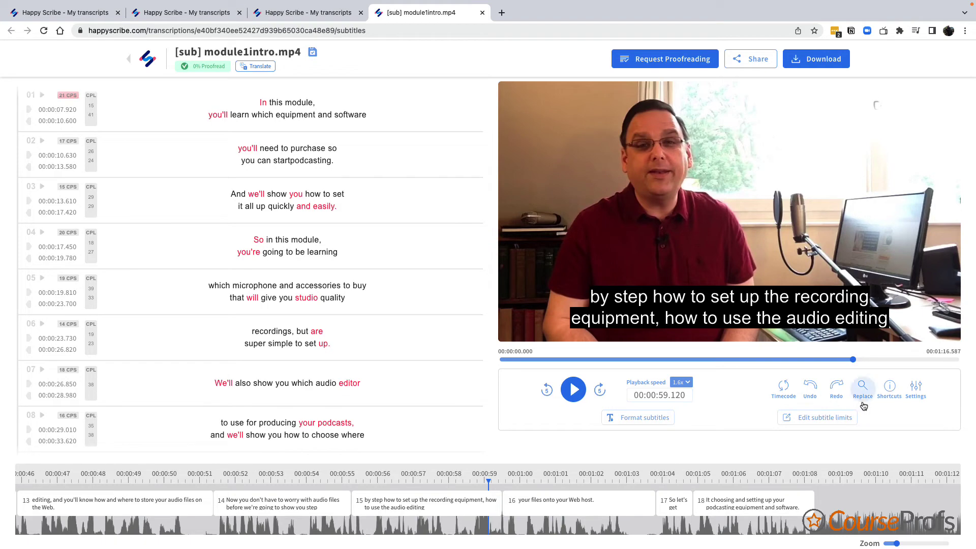
left_click(891, 389)
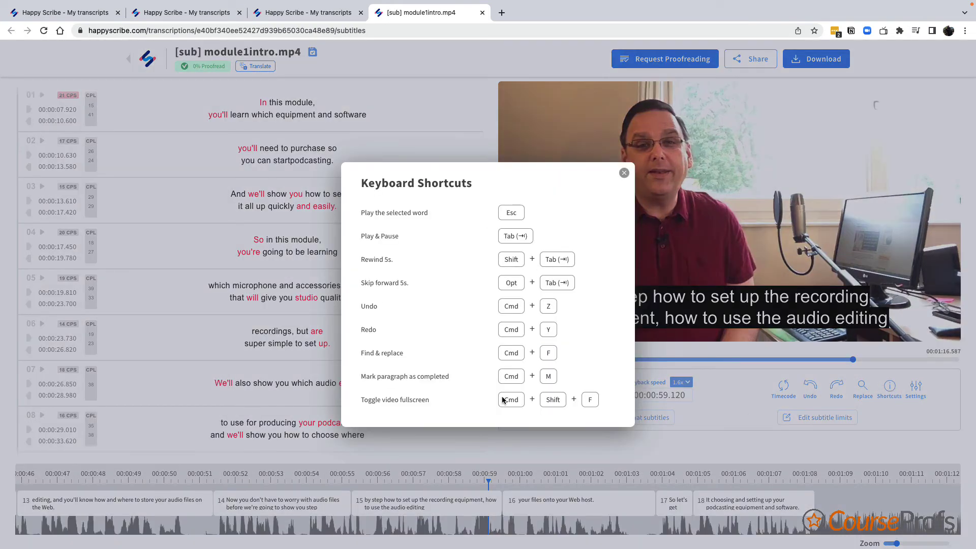
left_click(623, 173)
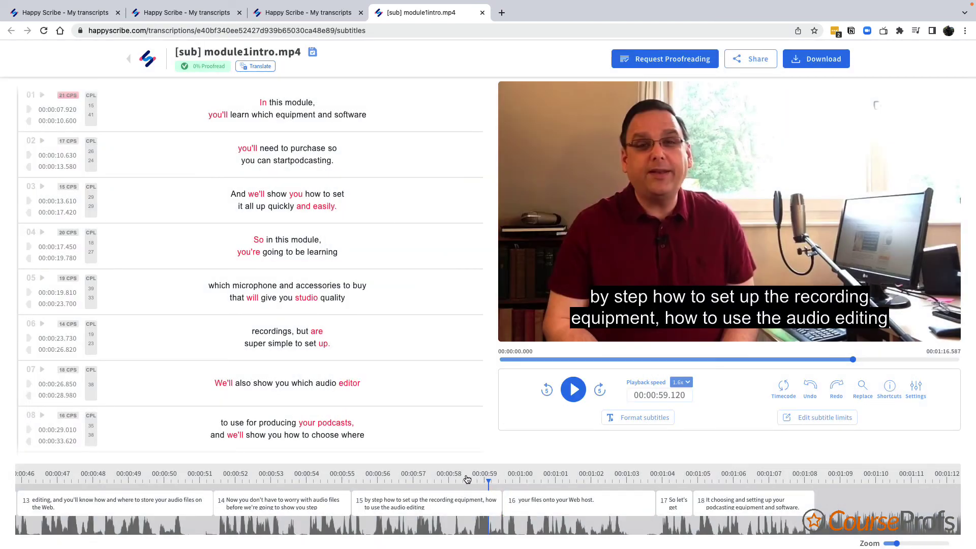
- Nudge the first subtitle's timing on the timeline, then bring up the Download dialog
scroll(319, 480, "left", 10)
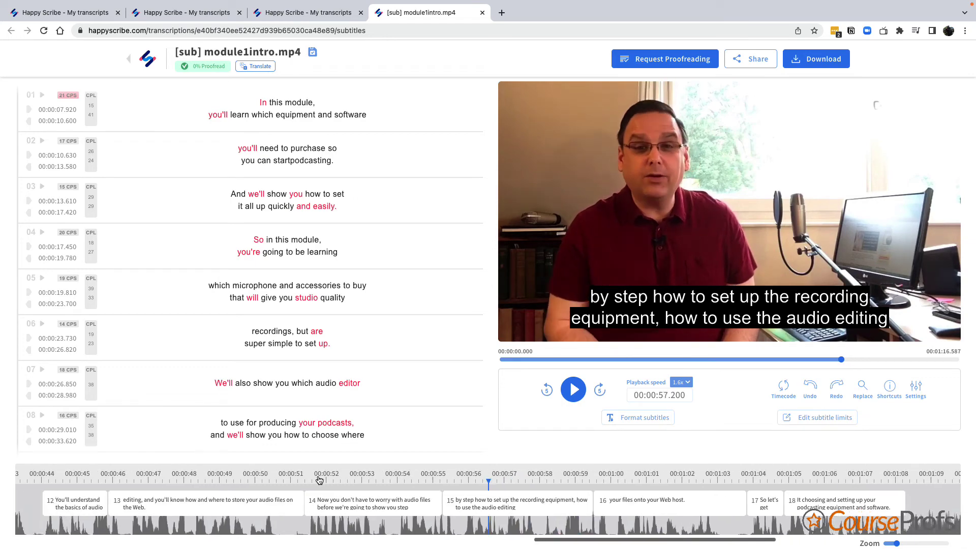
scroll(318, 479, "left", 20)
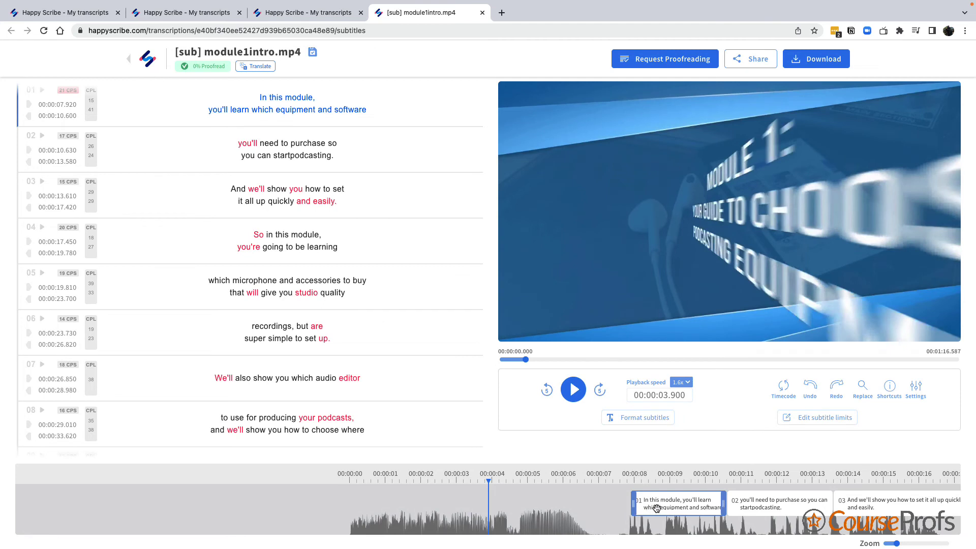
scroll(658, 508, "left", 1)
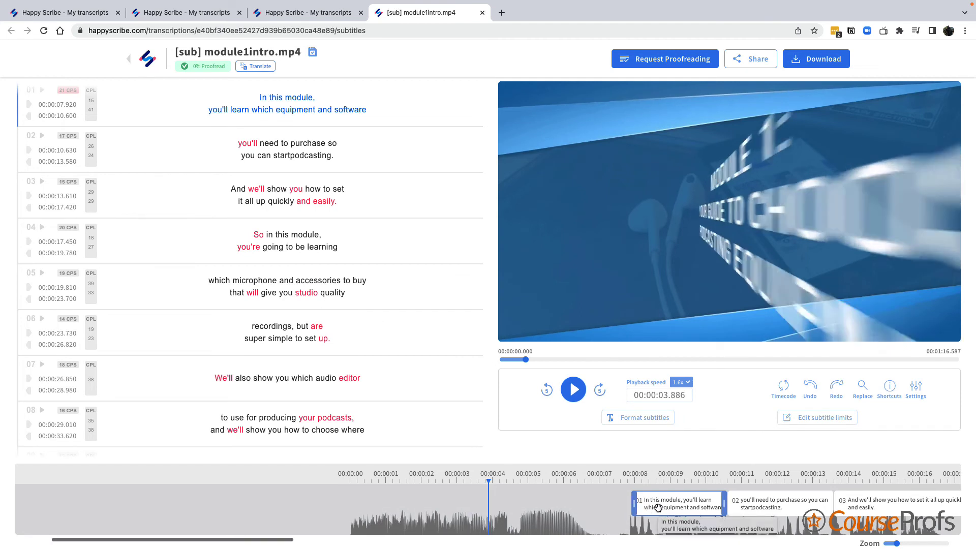
scroll(659, 501, "right", 1)
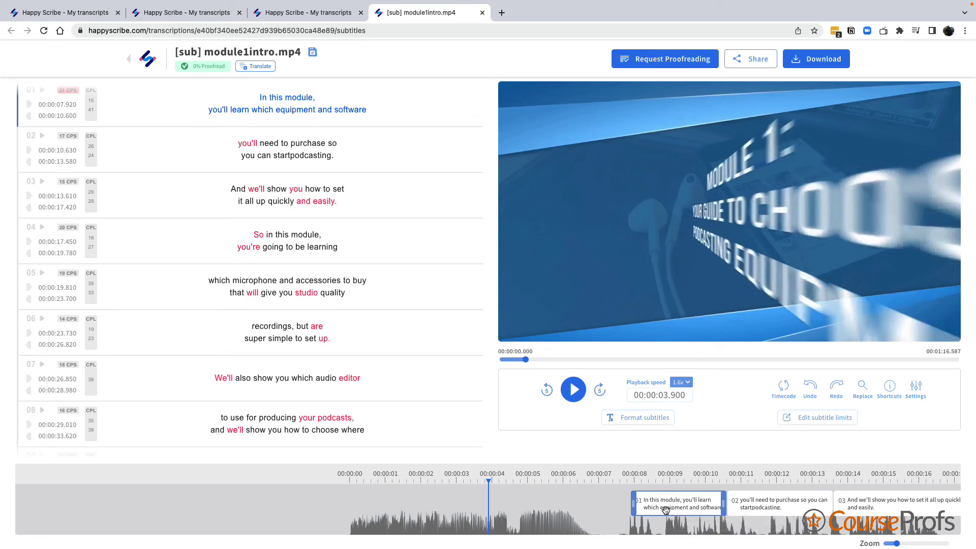
mouse_move(666, 507)
left_mouse_down()
mouse_move(646, 508)
mouse_move(665, 508)
left_mouse_up()
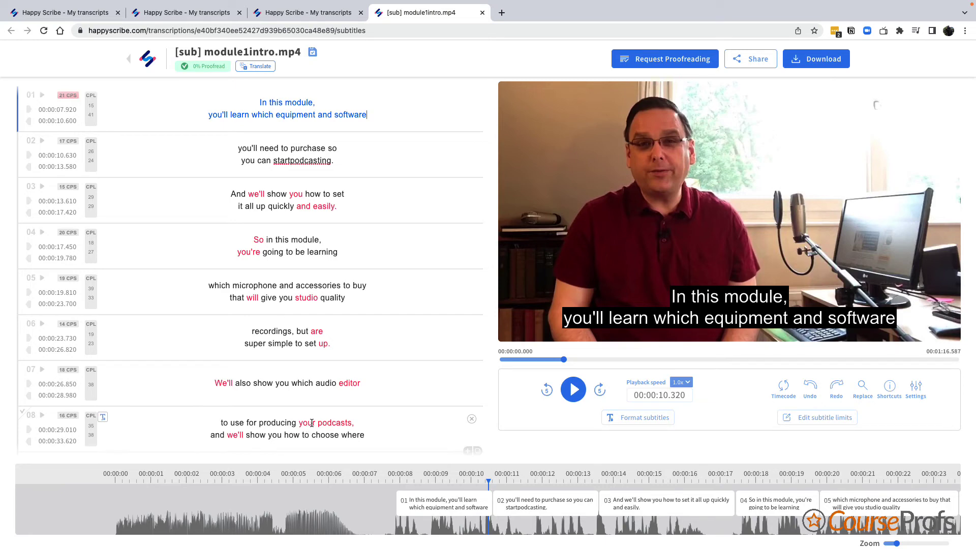
left_click(822, 60)
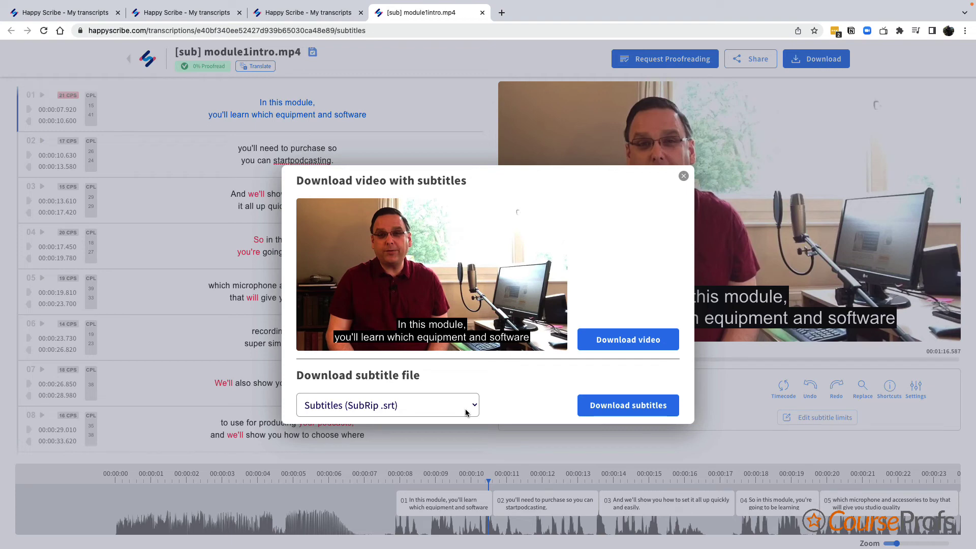
- Download the English subtitles as SubRip (.srt) into the HappyScribe Tutorial folder
left_click(465, 412)
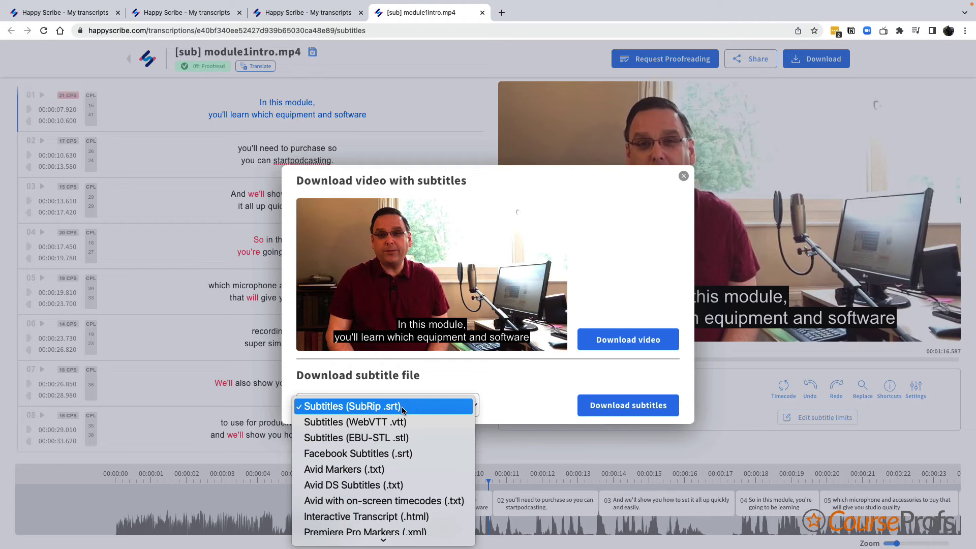
left_click(402, 409)
left_click(607, 407)
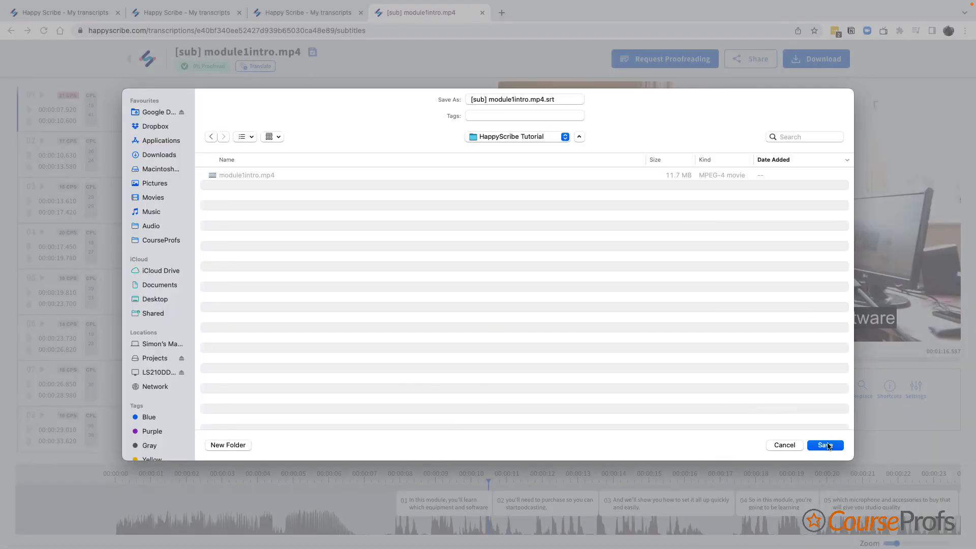
left_click(834, 447)
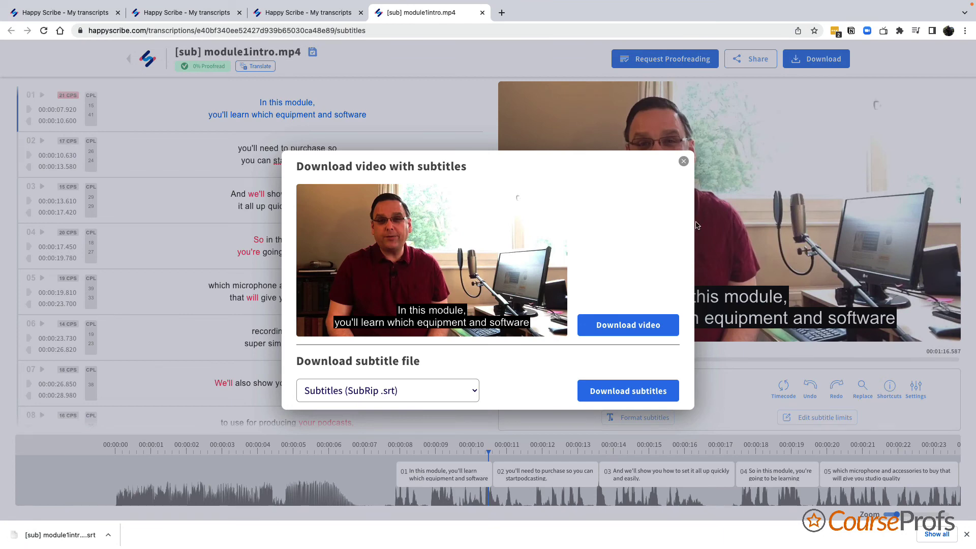
left_click(683, 161)
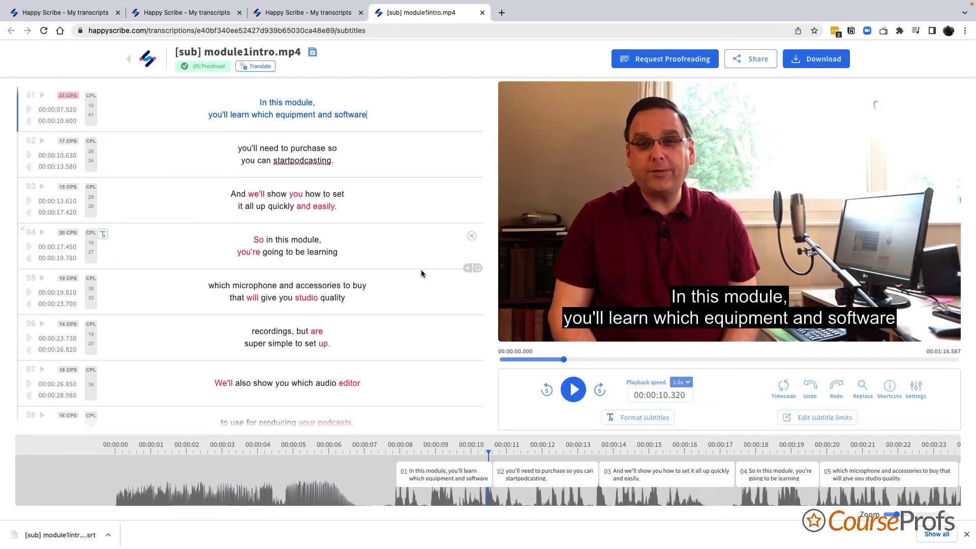
- Start a new translation of the subtitles from the Translate button
left_click(257, 71)
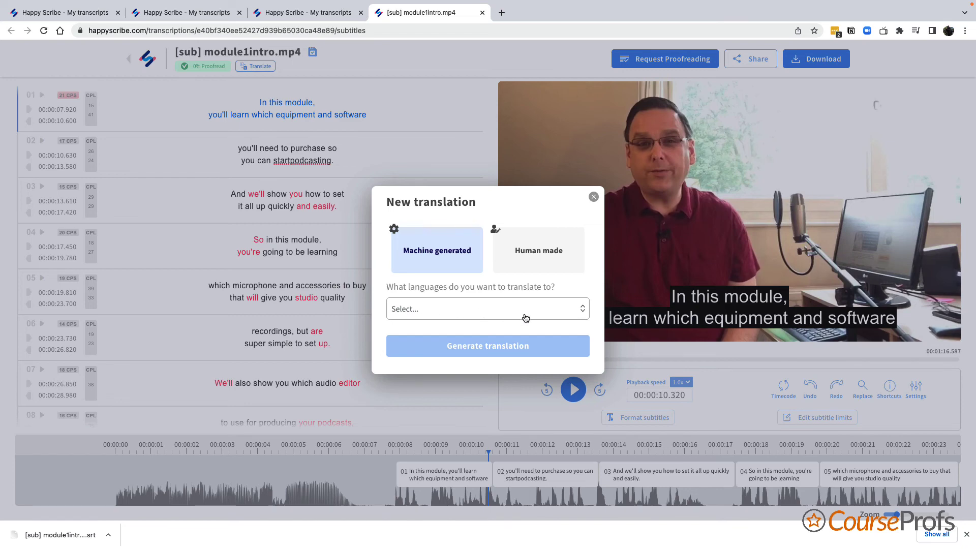
- Choose French as the target language and generate the machine translation
left_click(545, 316)
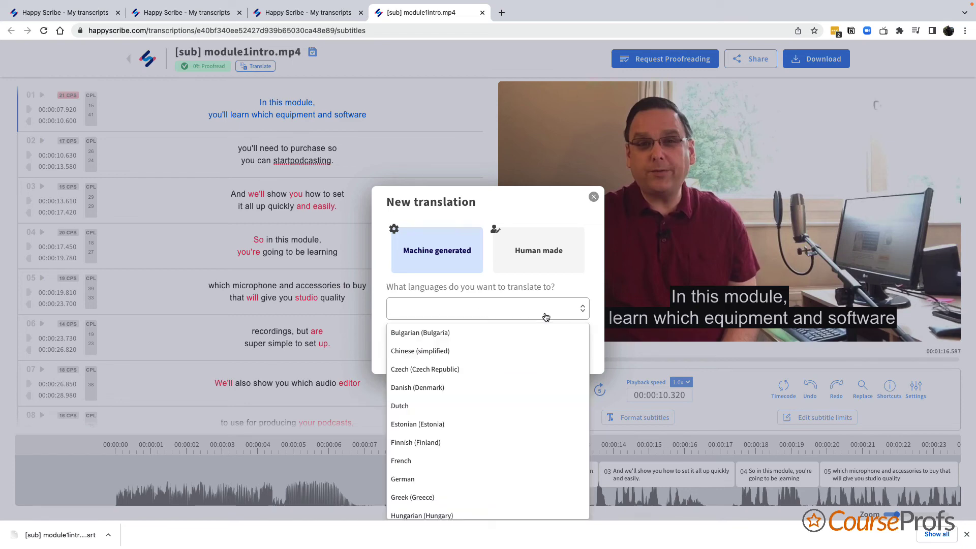
left_click(498, 461)
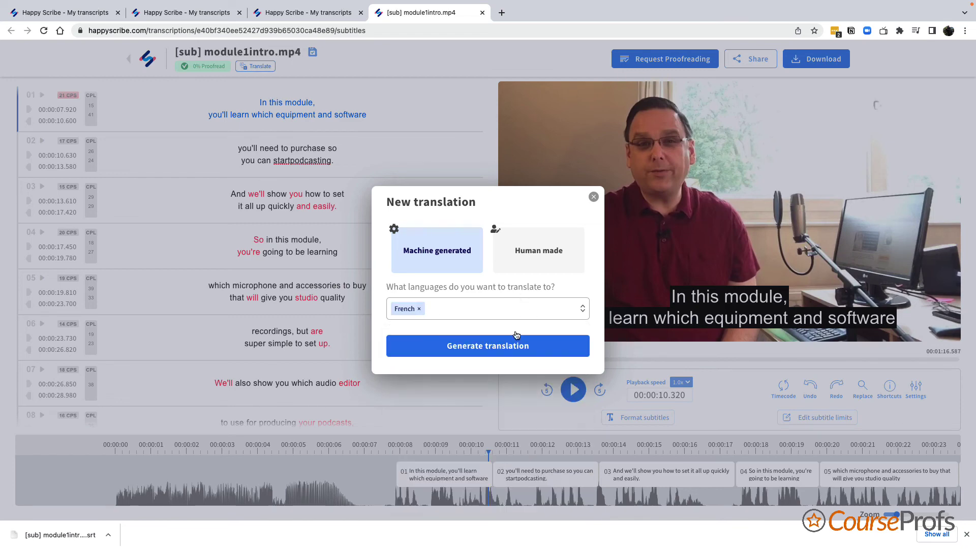
left_click(514, 347)
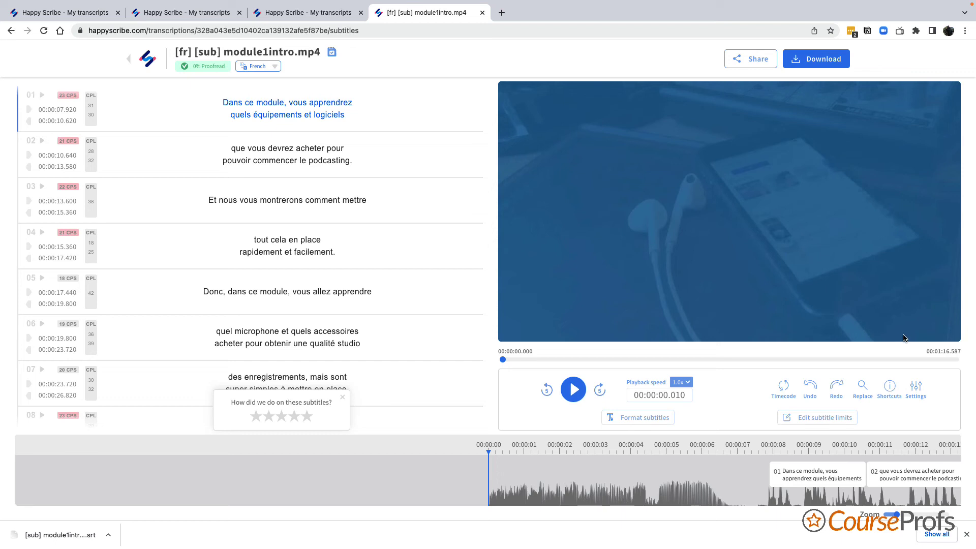
- Go back from the French subtitles to the Happy Scribe transcripts dashboard
left_click(131, 60)
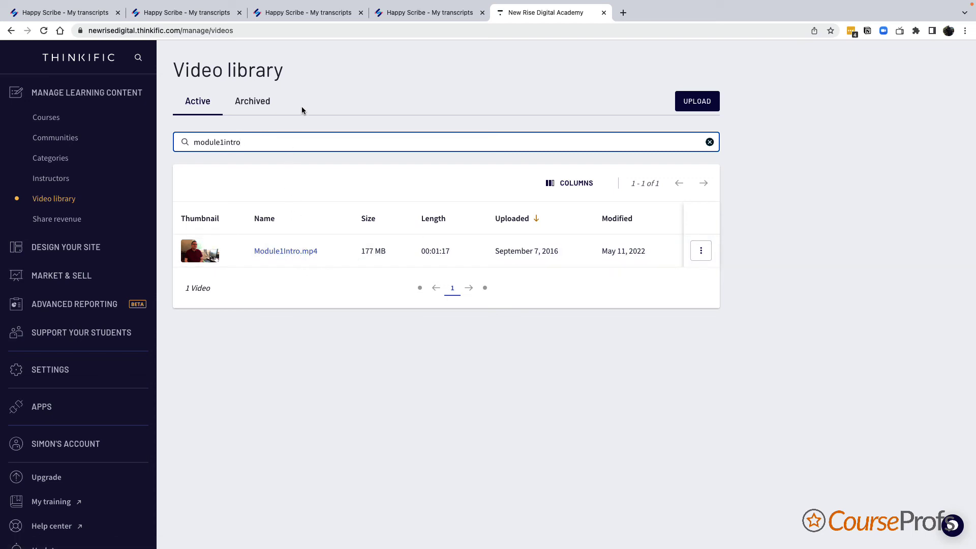
- Upload [sub] module1intro.mp4.srt as a caption file for Module1Intro.mp4
left_click(299, 257)
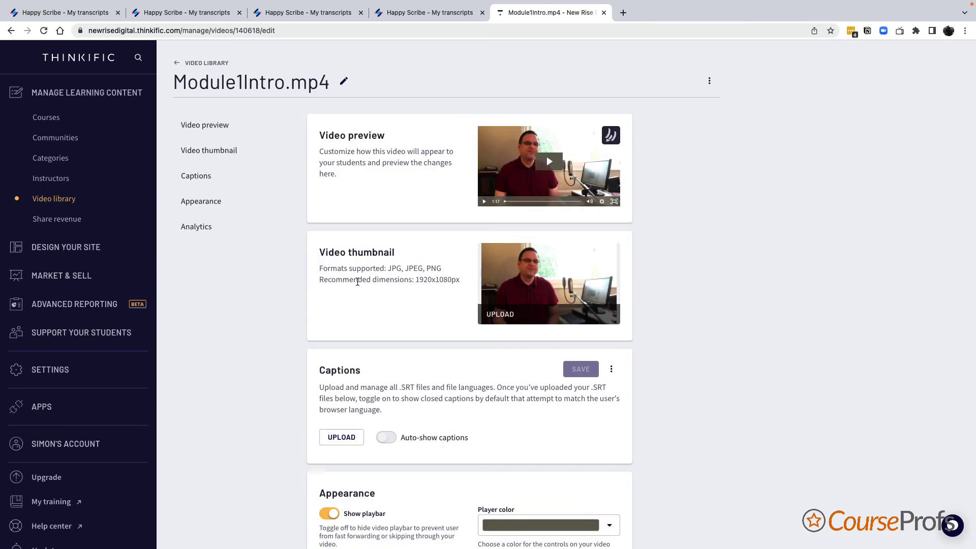
scroll(357, 282, "down", 3)
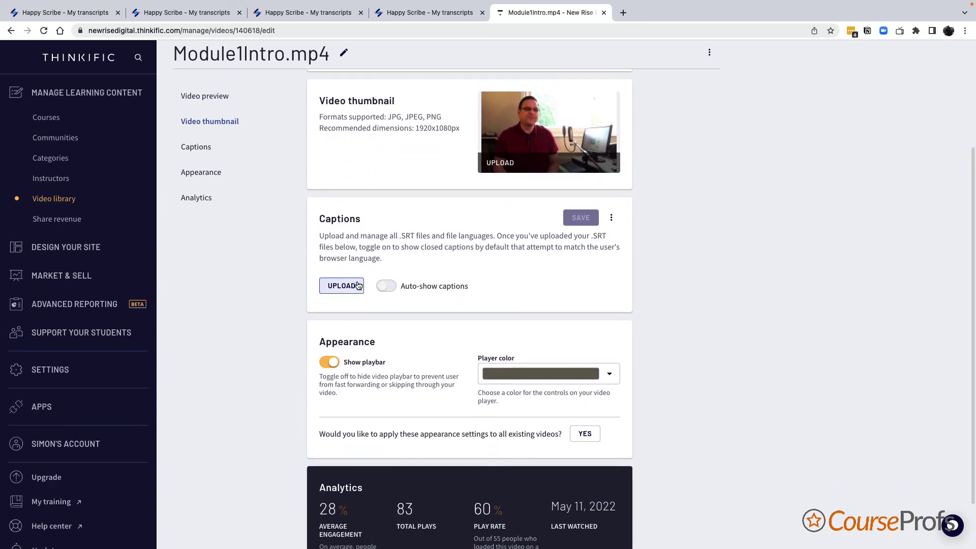
left_click(348, 286)
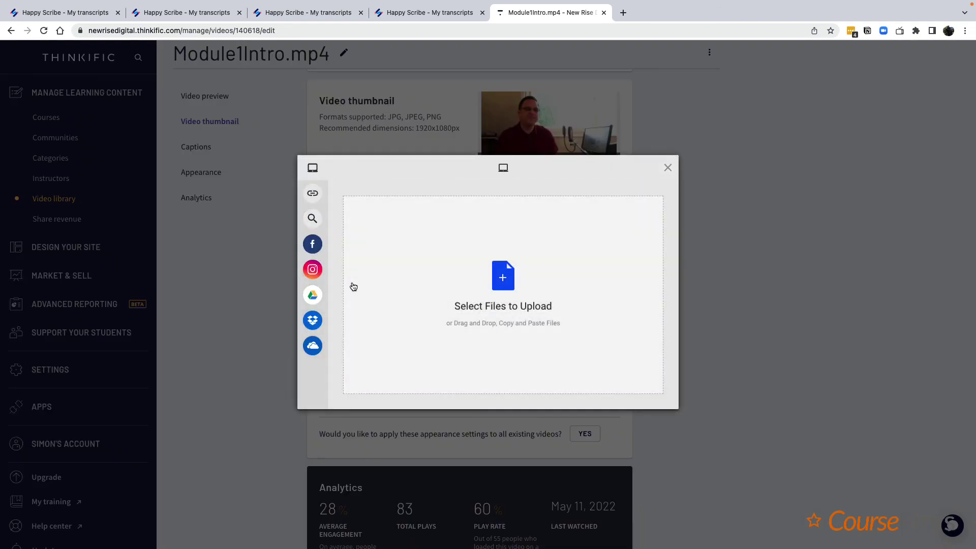
left_click(500, 279)
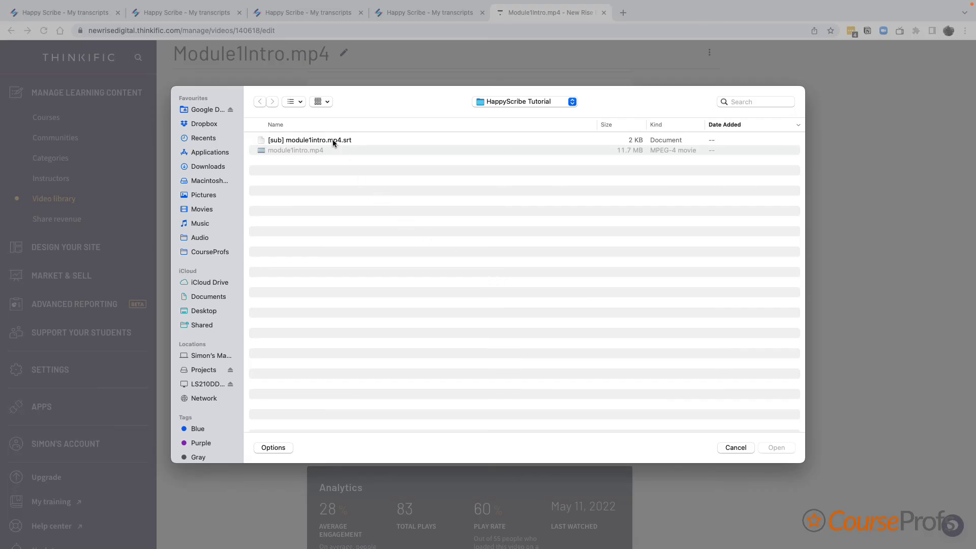
double_click(332, 139)
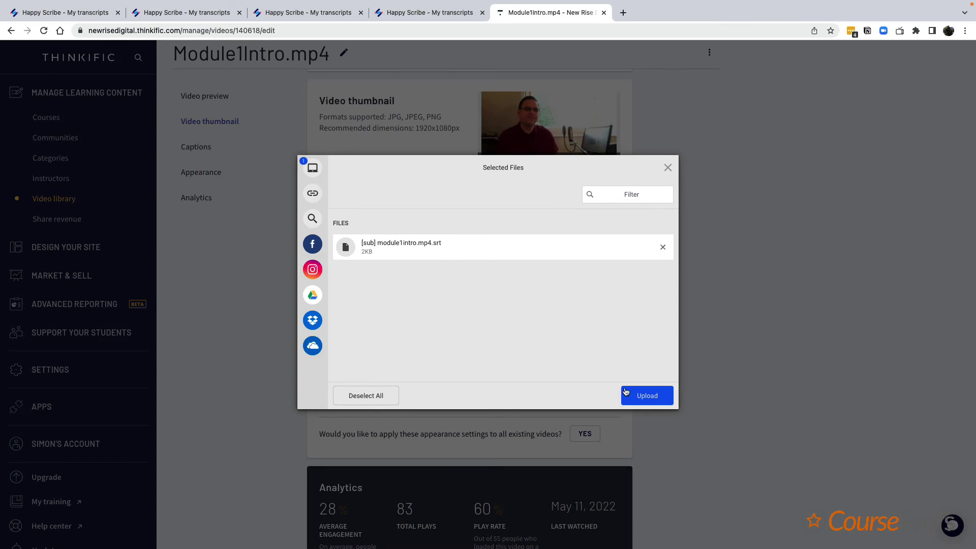
left_click(642, 392)
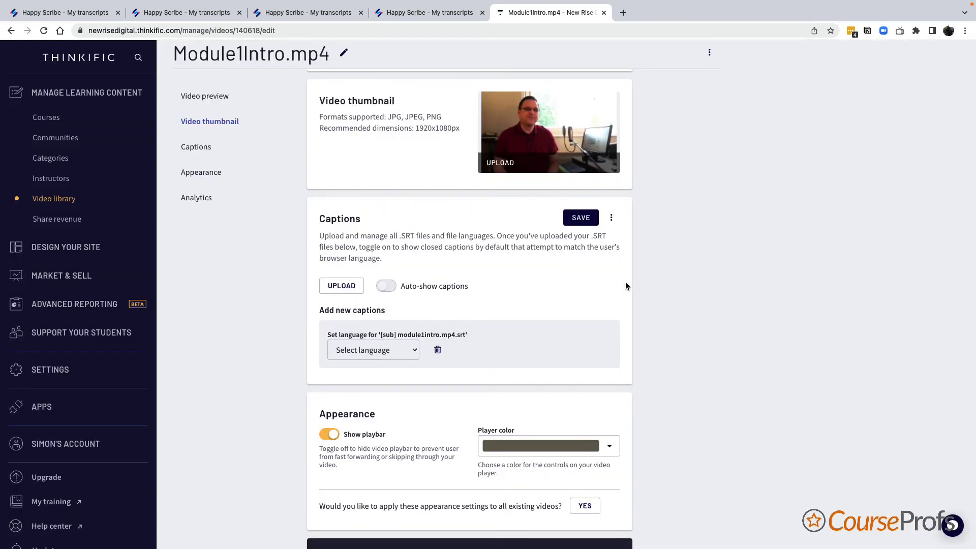
- Set the caption language to English, save, and switch back to Happy Scribe
left_click(398, 356)
key("e")
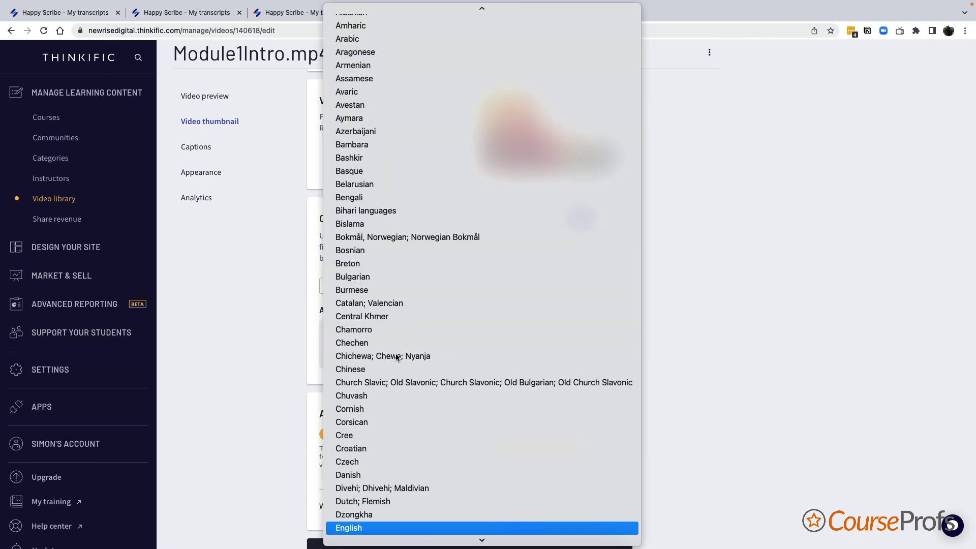
left_click(436, 526)
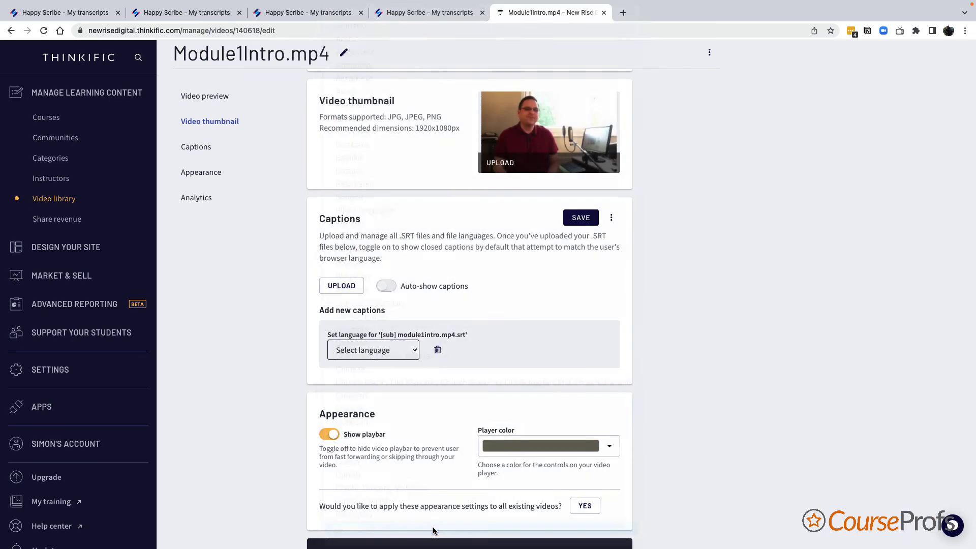
left_click(581, 217)
key("ctrl+shift+Tab")
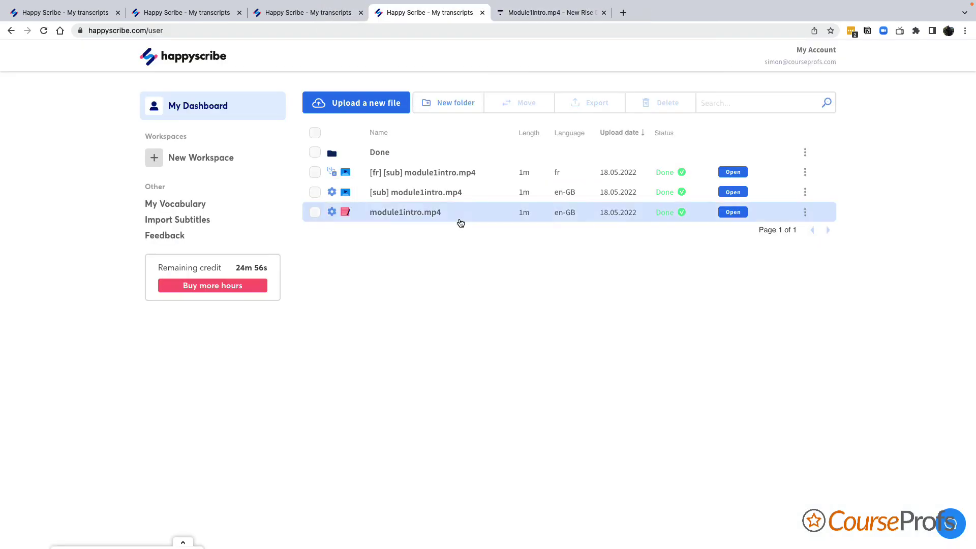
- Download the French subtitles as [fr] [sub] module1intro.mp4.srt, then return to Thinkific
left_click(413, 176)
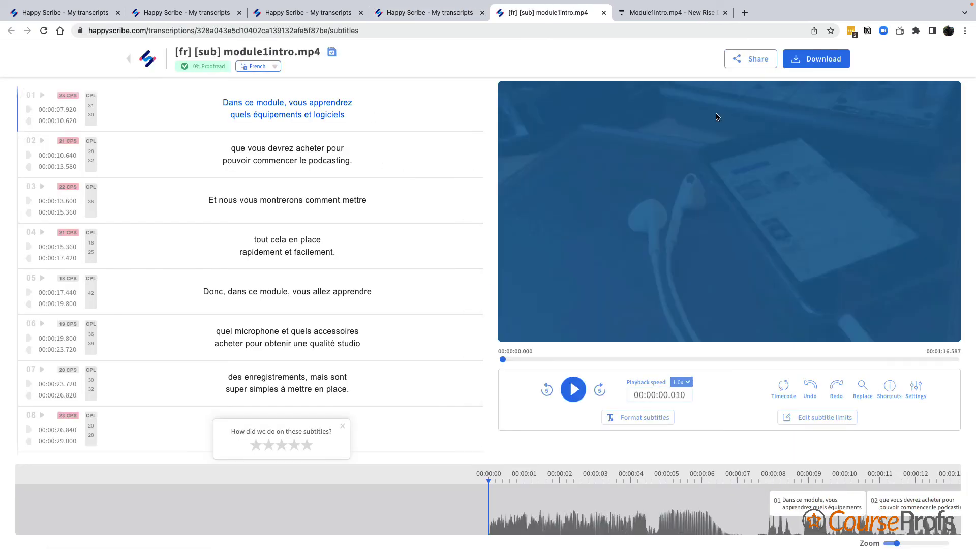
left_click(816, 59)
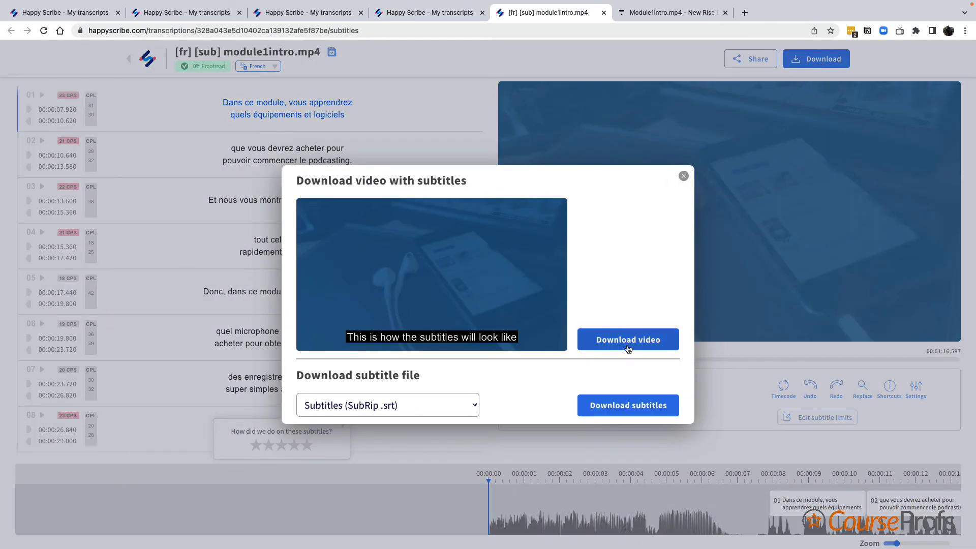
left_click(624, 406)
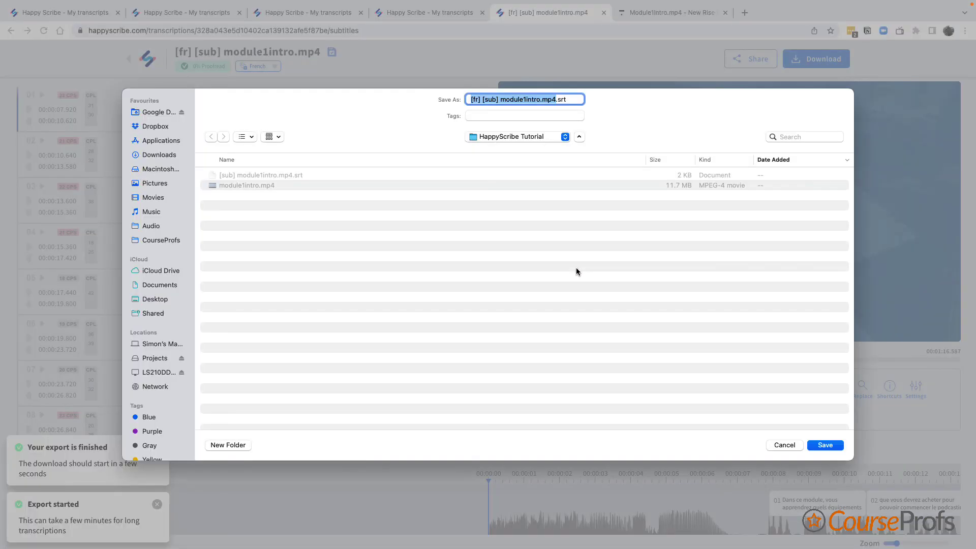
left_click(829, 443)
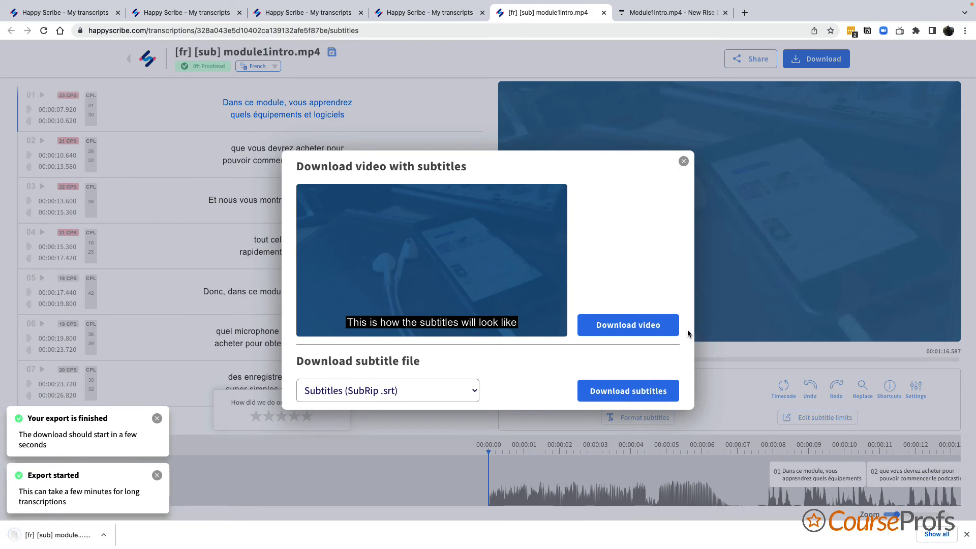
left_click(667, 14)
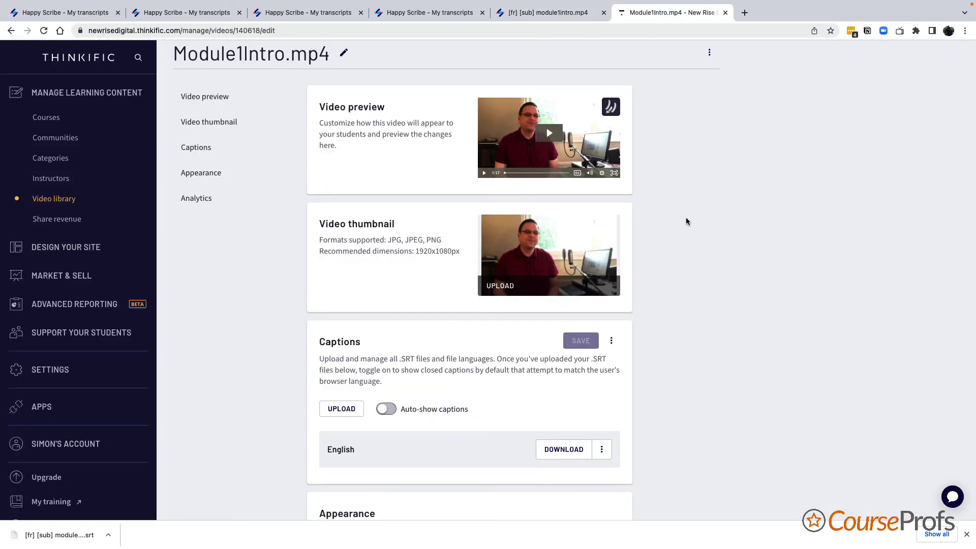
- Upload the [fr] [sub] module1intro.mp4.srt caption file to Module1Intro.mp4
left_click(350, 409)
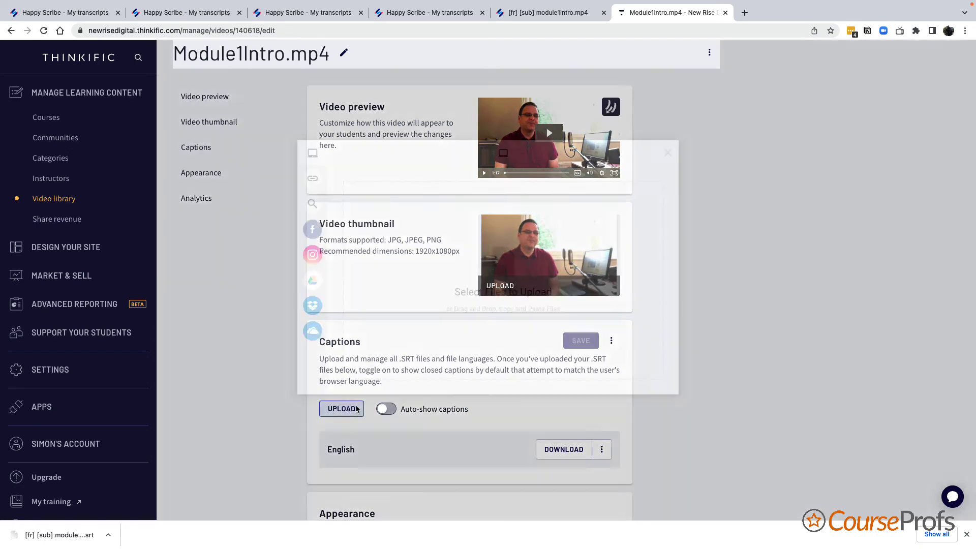
left_click(503, 271)
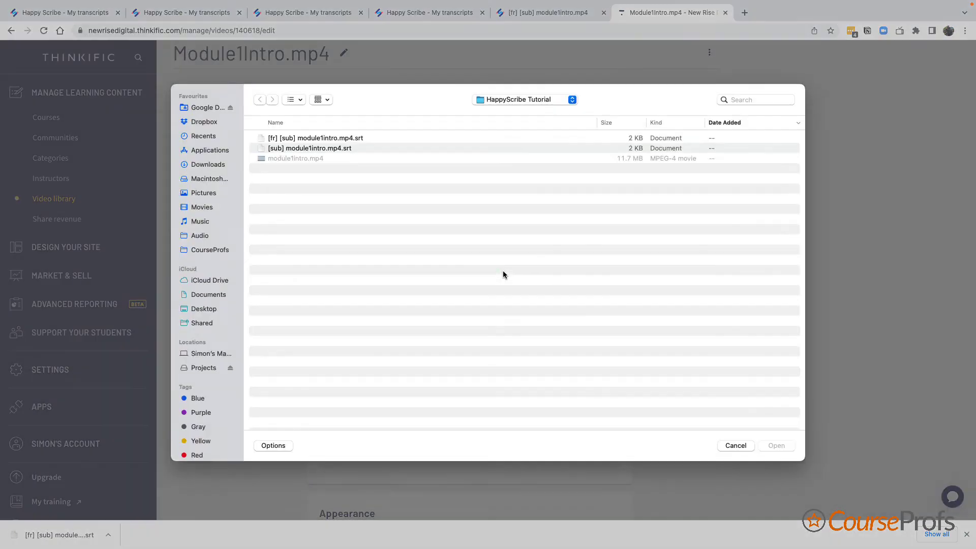
double_click(344, 142)
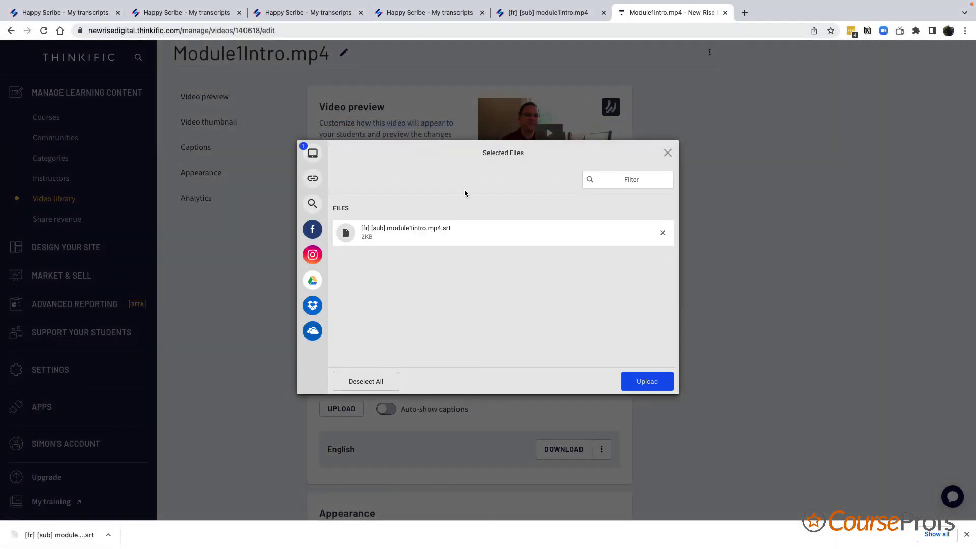
left_click(647, 382)
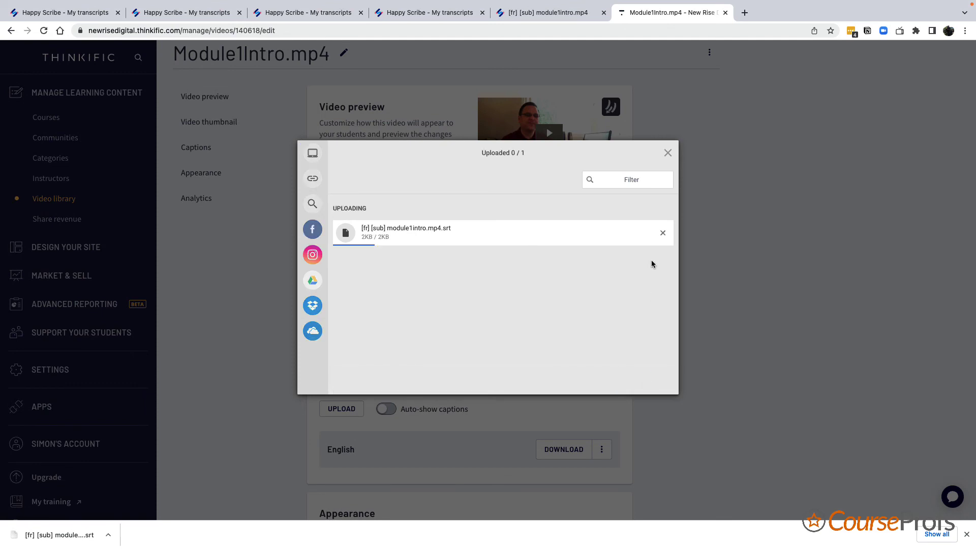
- Set the new caption's language to French and save it alongside English
scroll(513, 420, "down", 2)
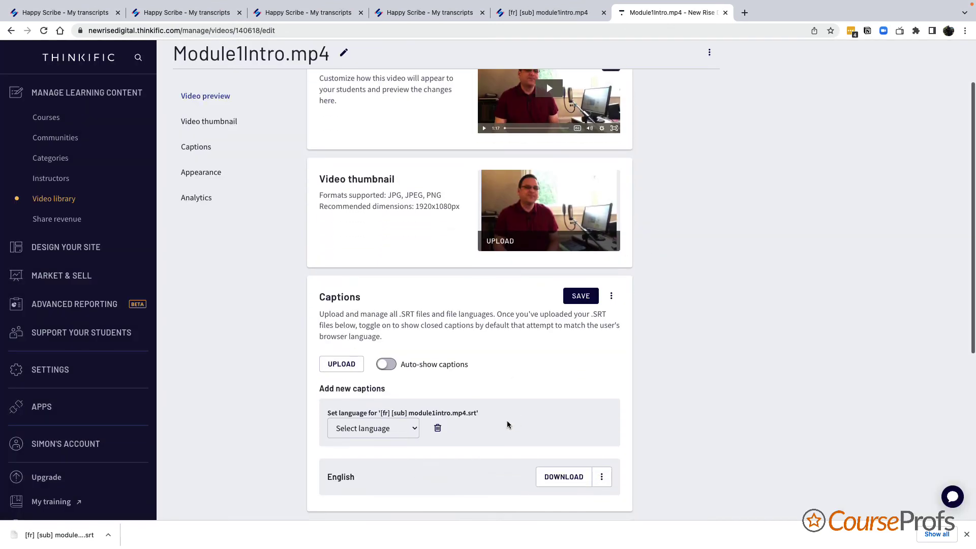
left_click(383, 433)
type("fr")
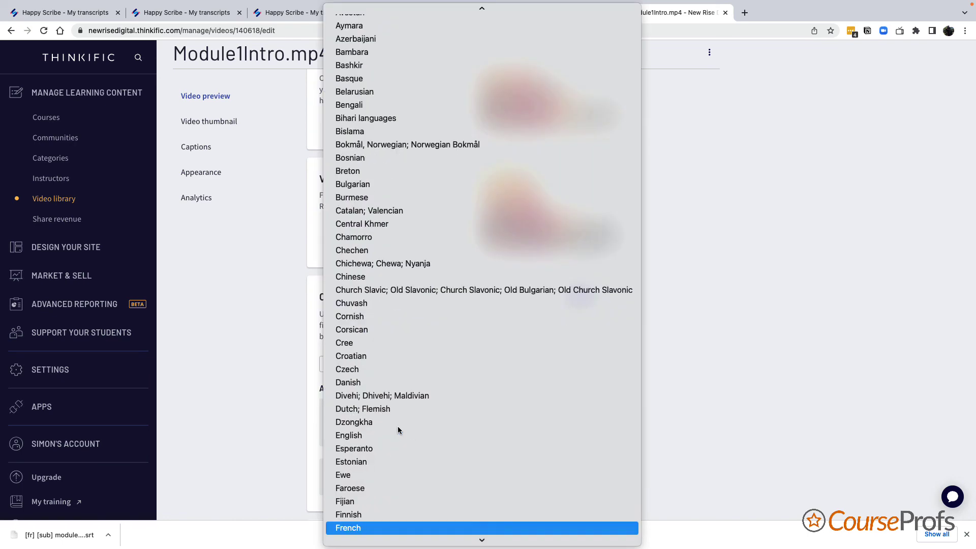
left_click(393, 525)
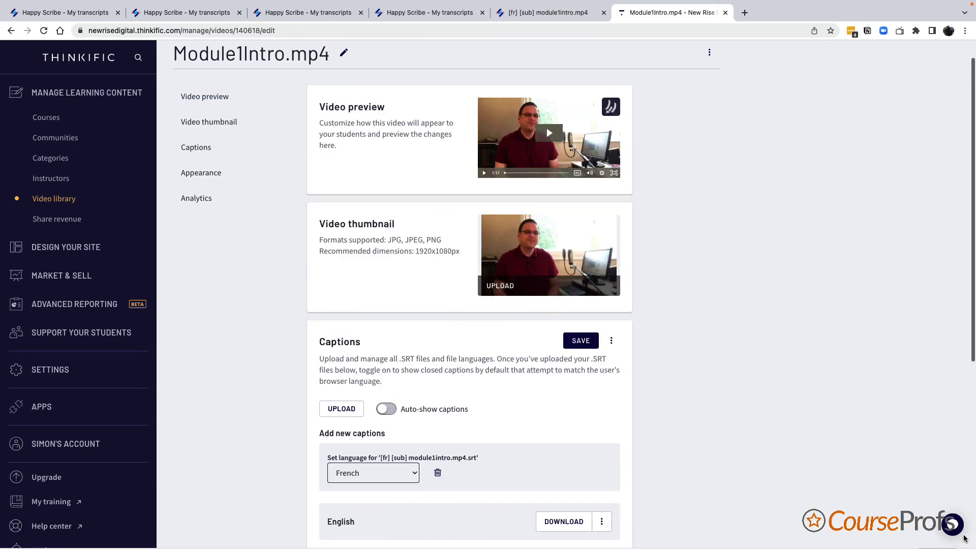
left_click(967, 535)
scroll(663, 474, "down", 3)
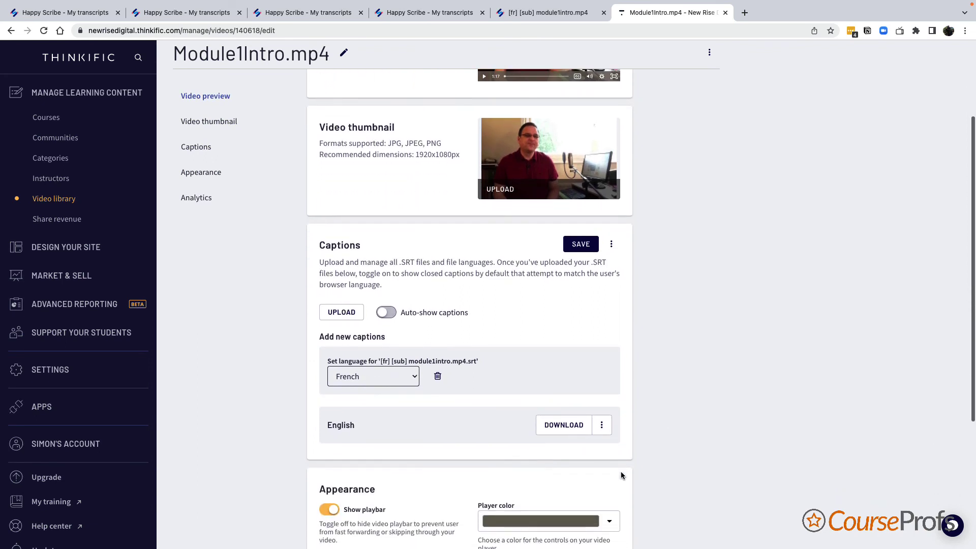
left_click(580, 245)
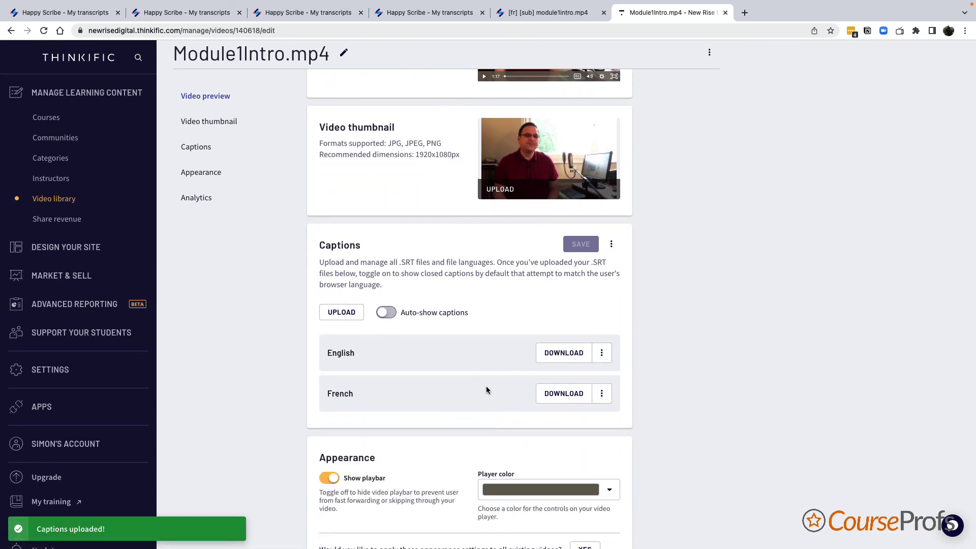
scroll(671, 348, "up", 4)
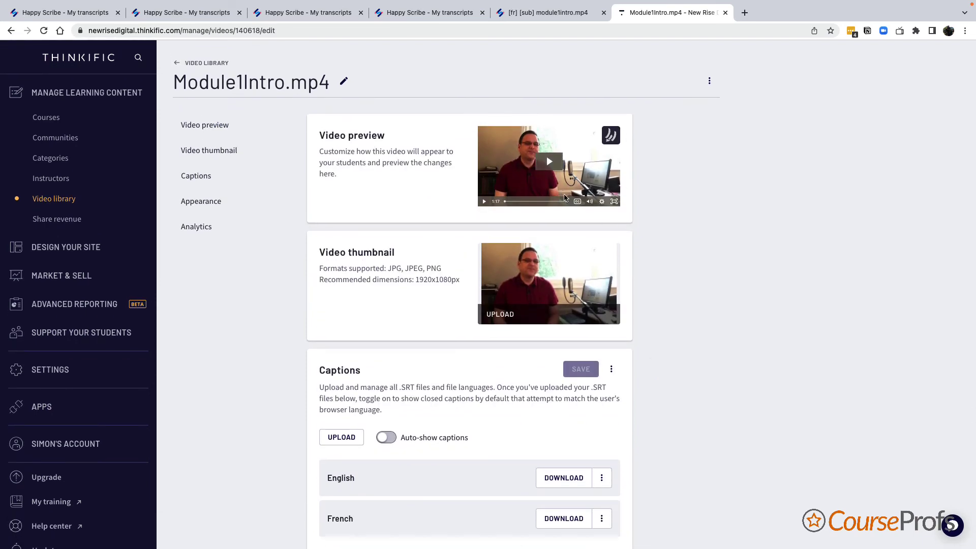
left_click(578, 206)
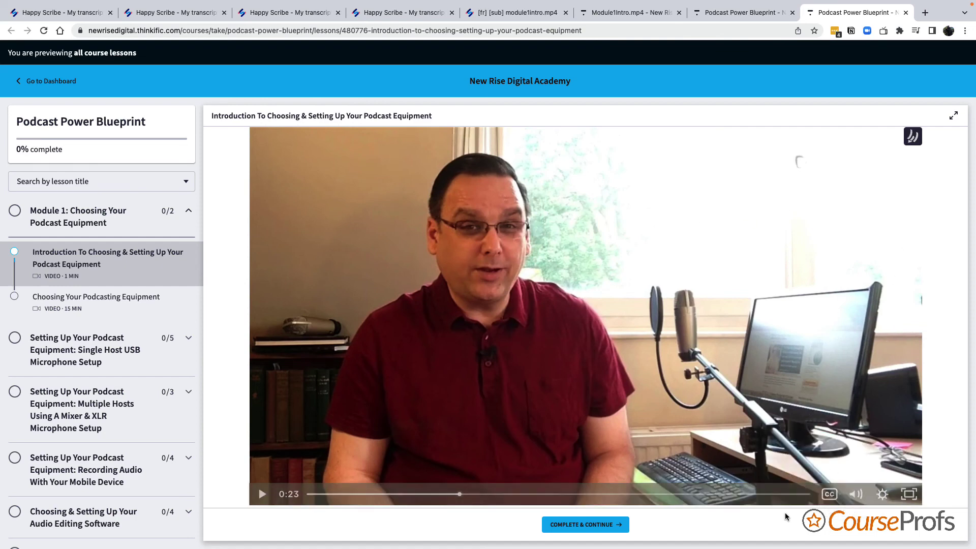
- Turn on English subtitles and play a few seconds of the lesson
left_click(828, 495)
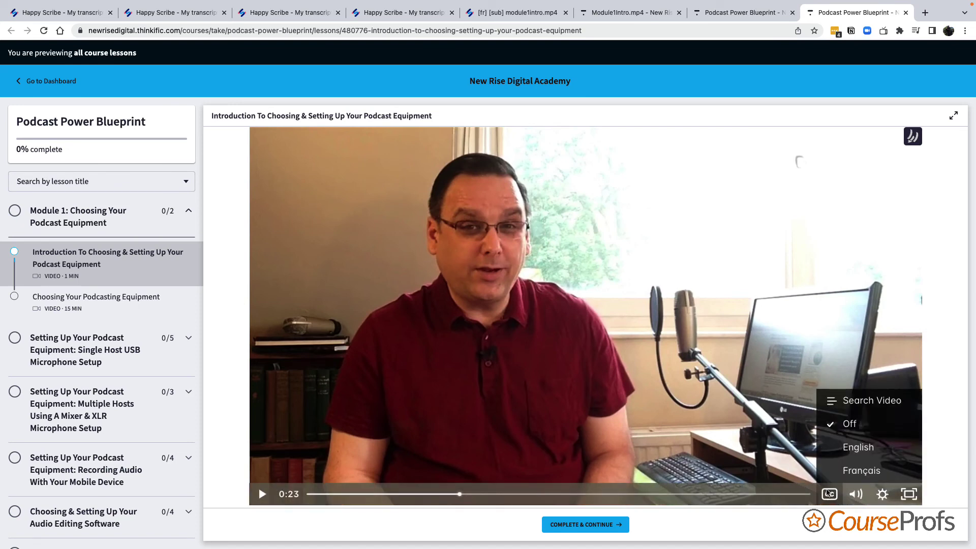
left_click(847, 447)
left_click(263, 496)
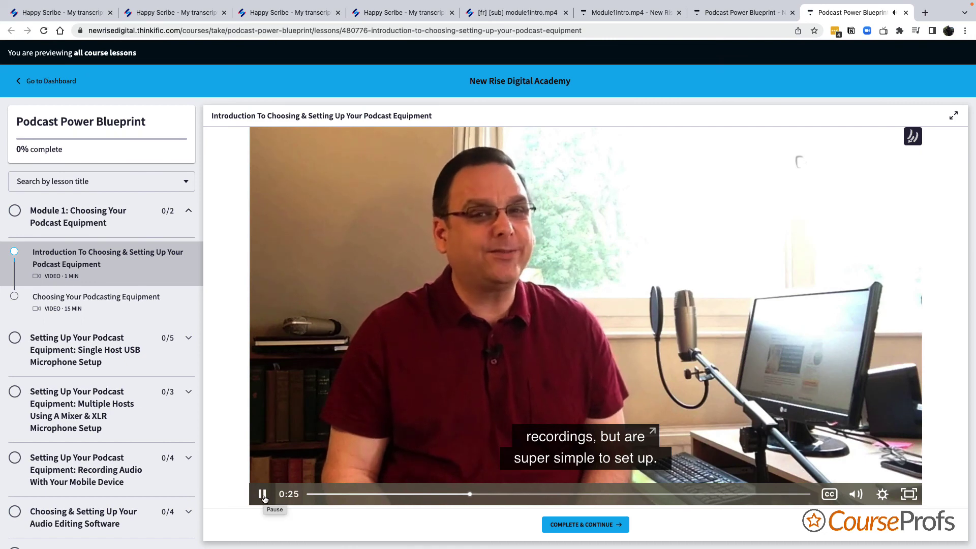
left_click(263, 496)
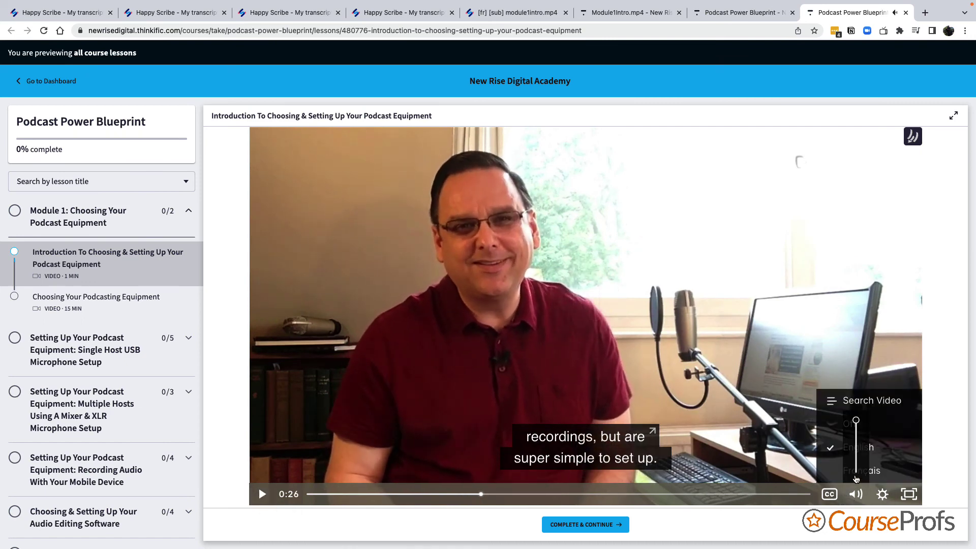
- Switch subtitles to Français, restore the volume, play briefly, then switch back to English
left_click(856, 477)
left_click_drag(856, 479, 857, 424)
left_click(894, 472)
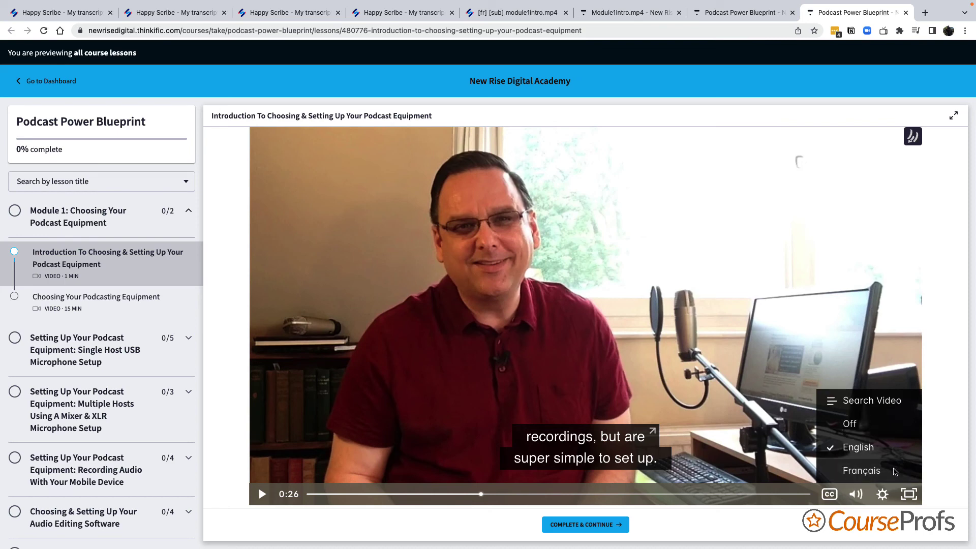
left_click(257, 496)
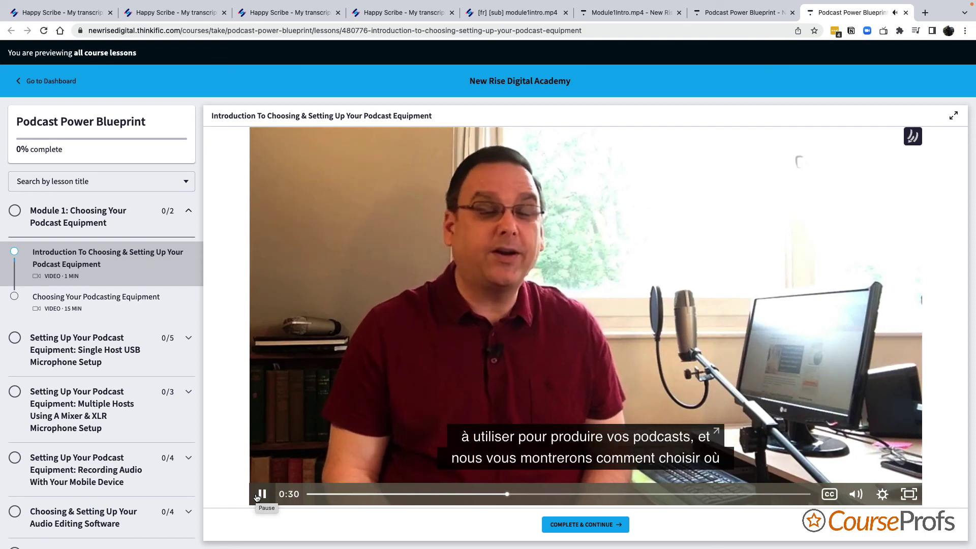
left_click(257, 496)
left_click(829, 494)
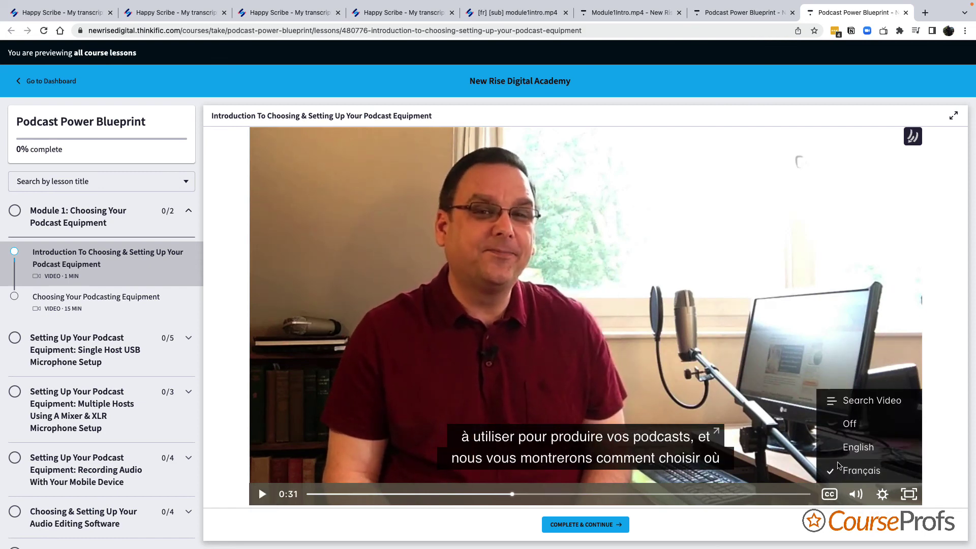
left_click(844, 449)
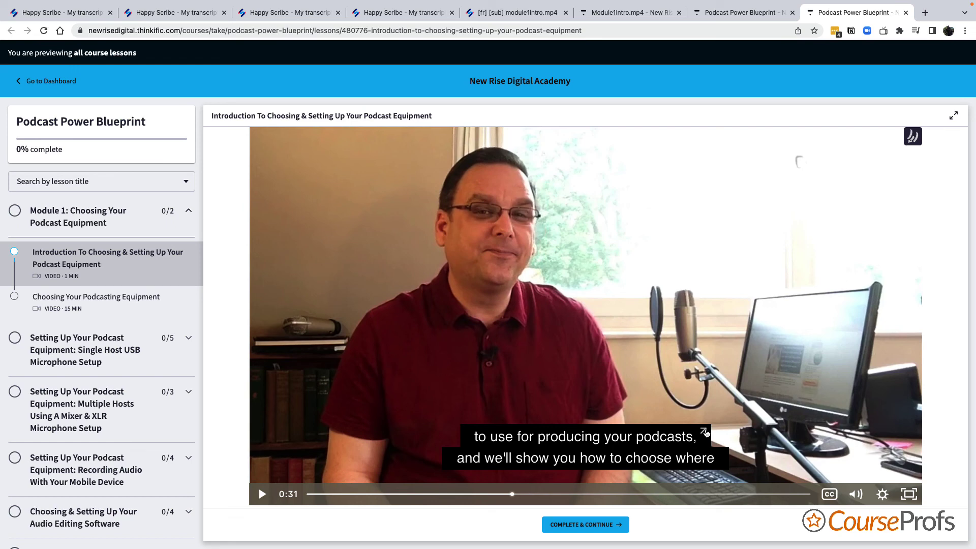
- Search the full lesson transcript for 'microphone' to jump the video to that line
left_click(704, 431)
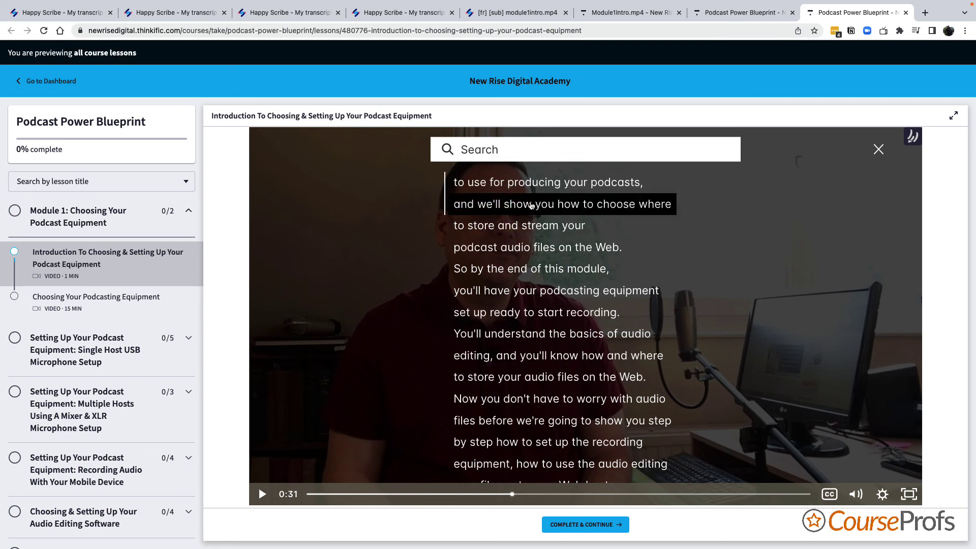
left_click(512, 149)
type("micropho")
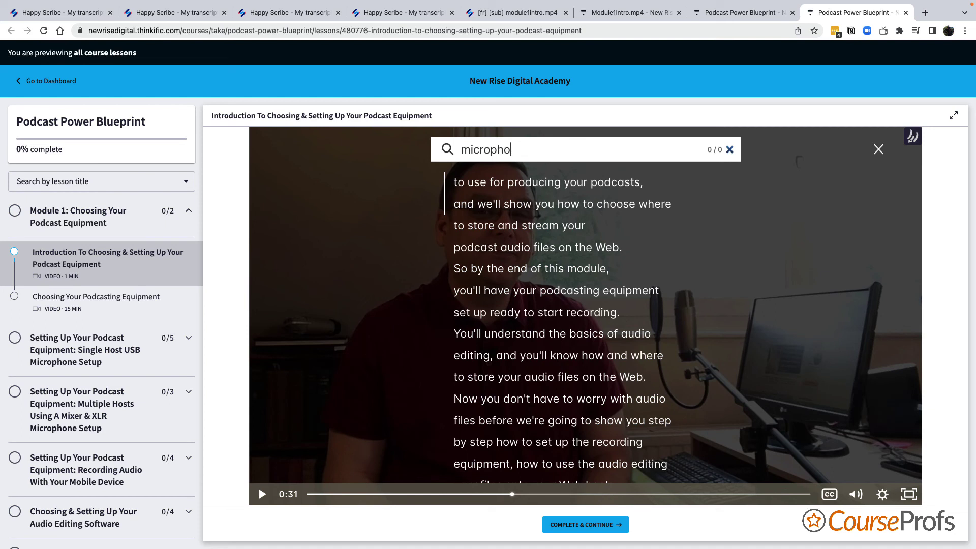
type("ne")
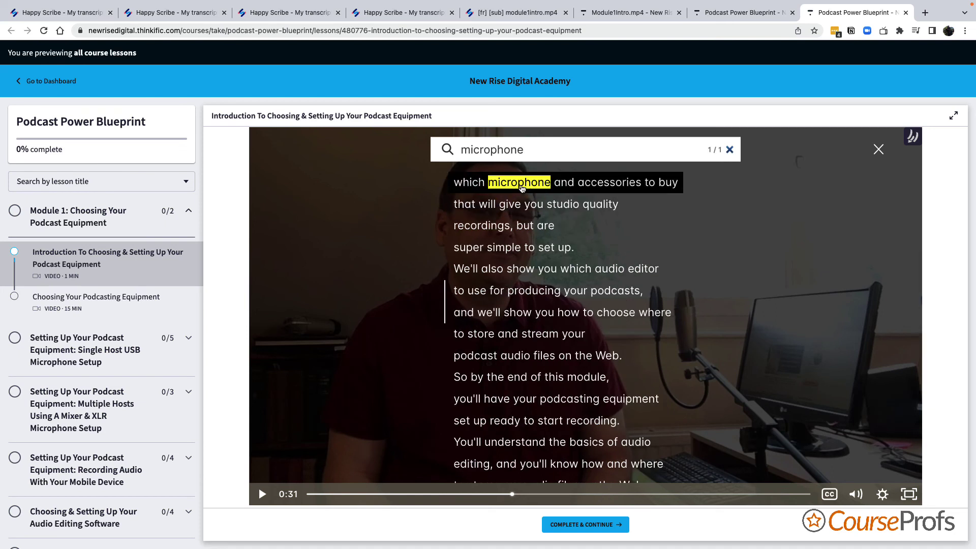
key("Return")
- Play the lesson from the found line, close the transcript overlay, then pause the video
left_click(262, 493)
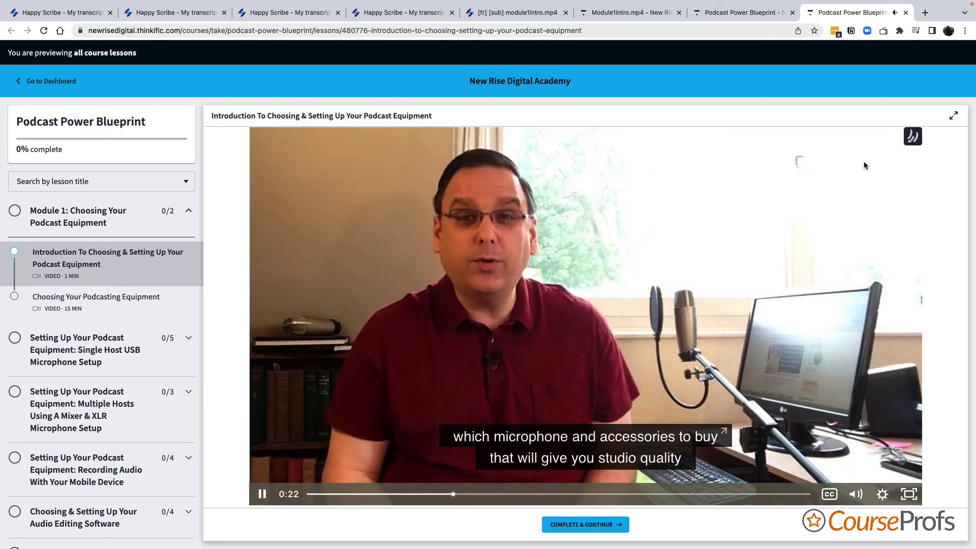
left_click(878, 149)
left_click(765, 376)
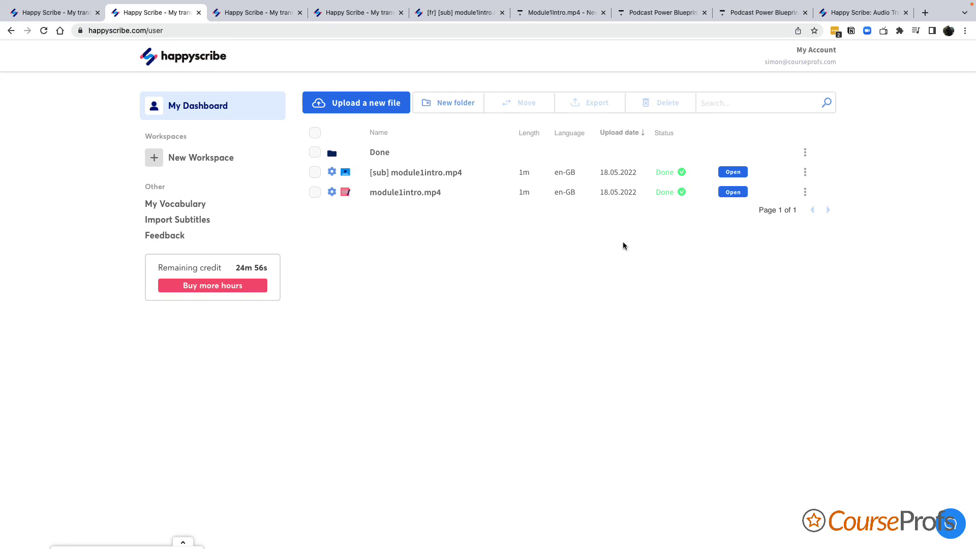
- Switch to the Happy Scribe tab offering up to 10 free transcription hours
left_click(860, 13)
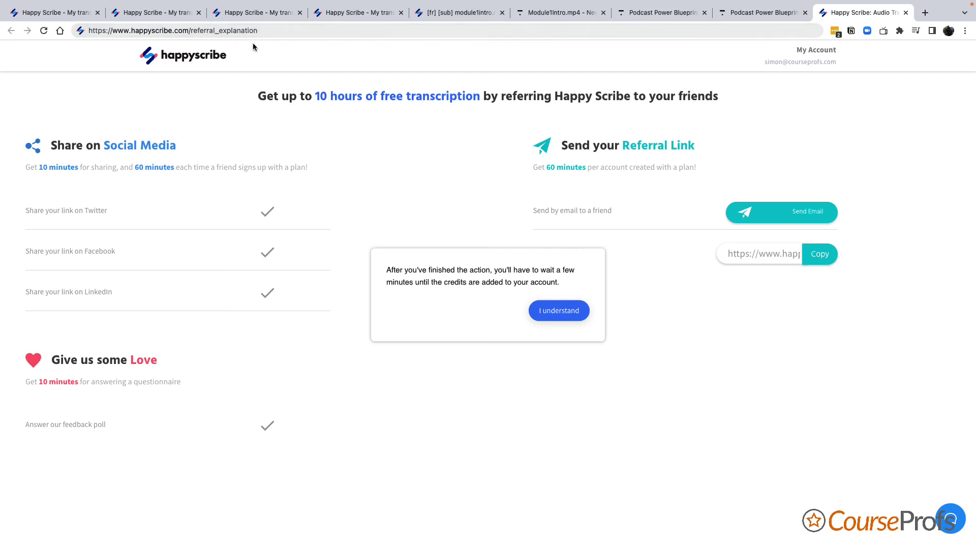
- Acknowledge the credits notice on the referral page and go back to the transcripts dashboard
left_click(181, 13)
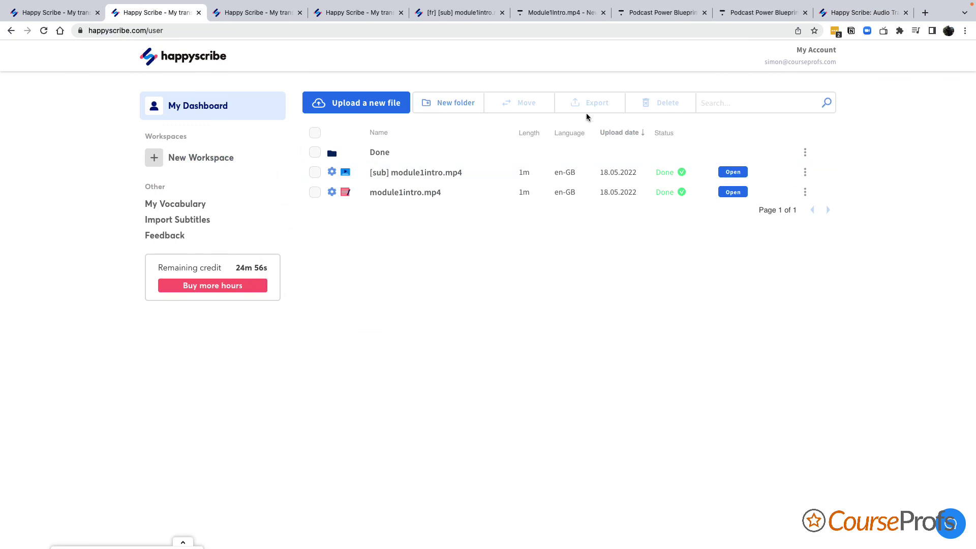
left_click(864, 12)
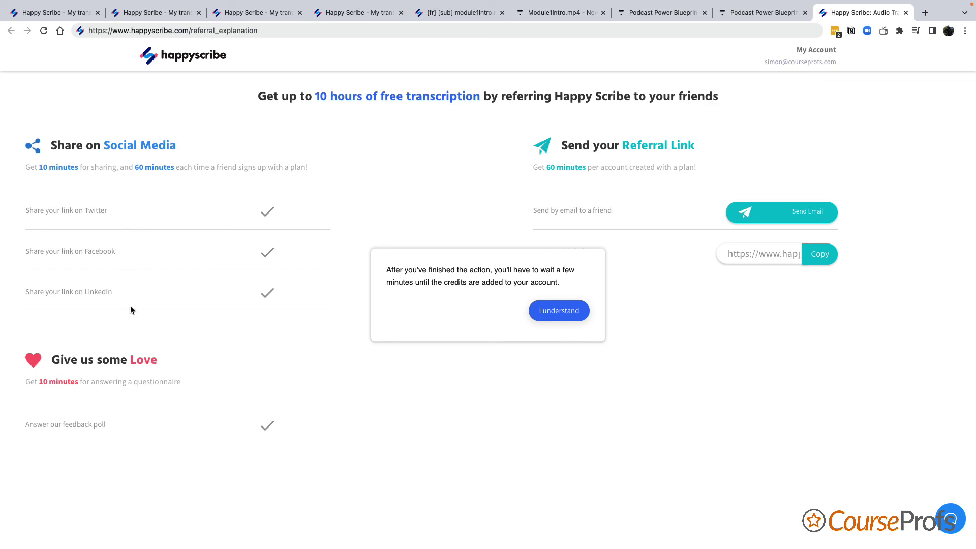
left_click(573, 316)
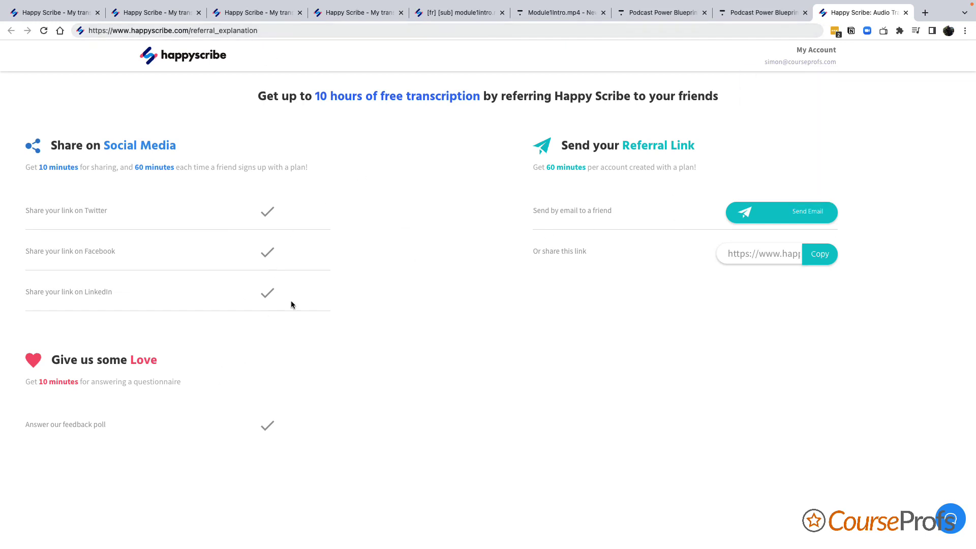
left_click(155, 12)
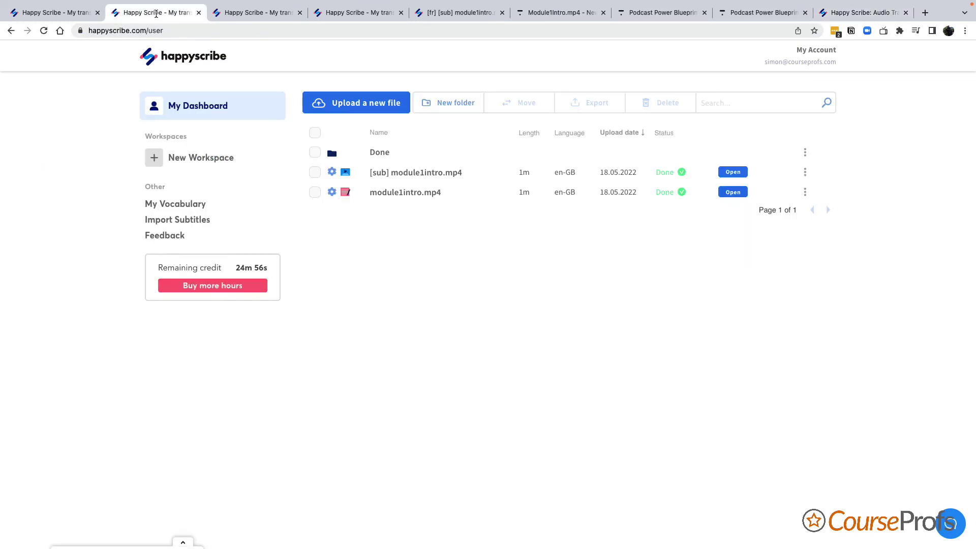